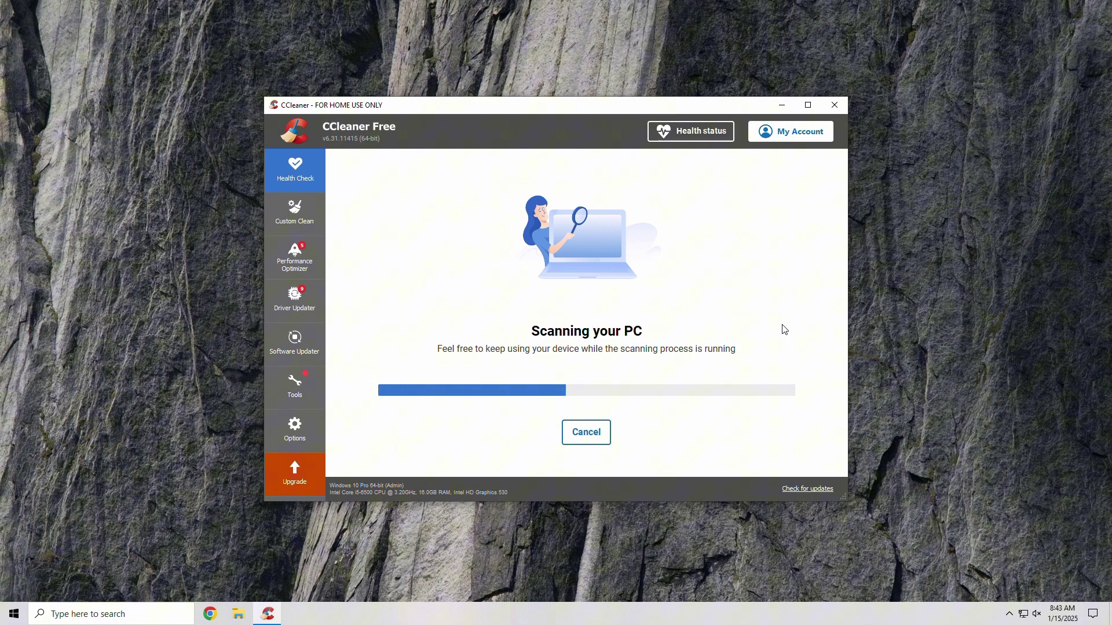
Clean the 1594 items (266.28 MB) the Health Check found and start the disk-space cleanup.
left_click(819, 463)
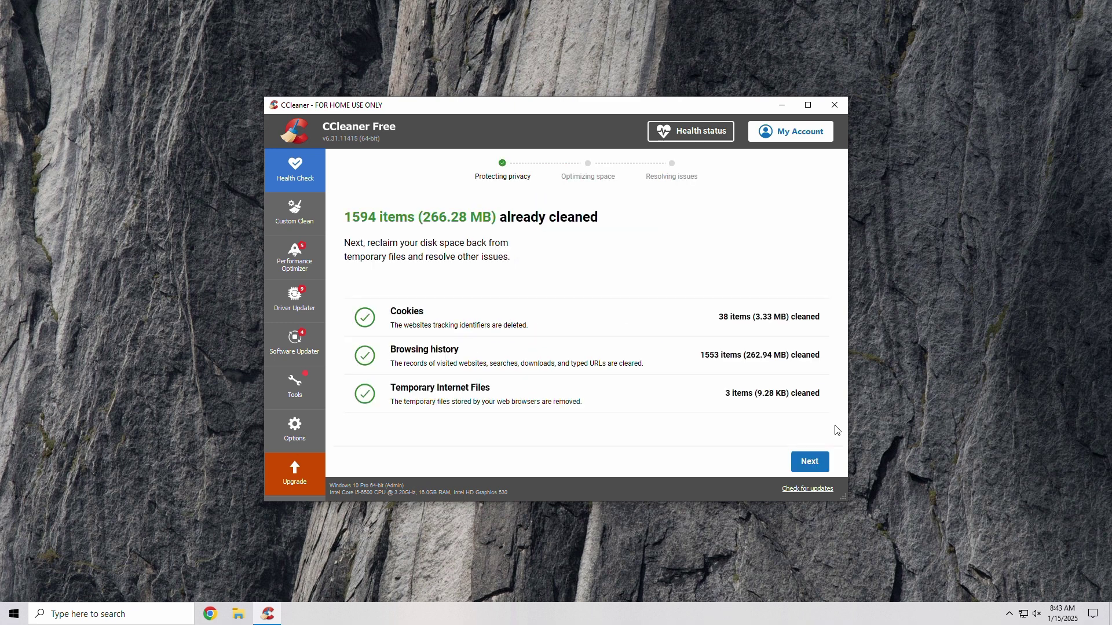
left_click(814, 463)
left_click(817, 463)
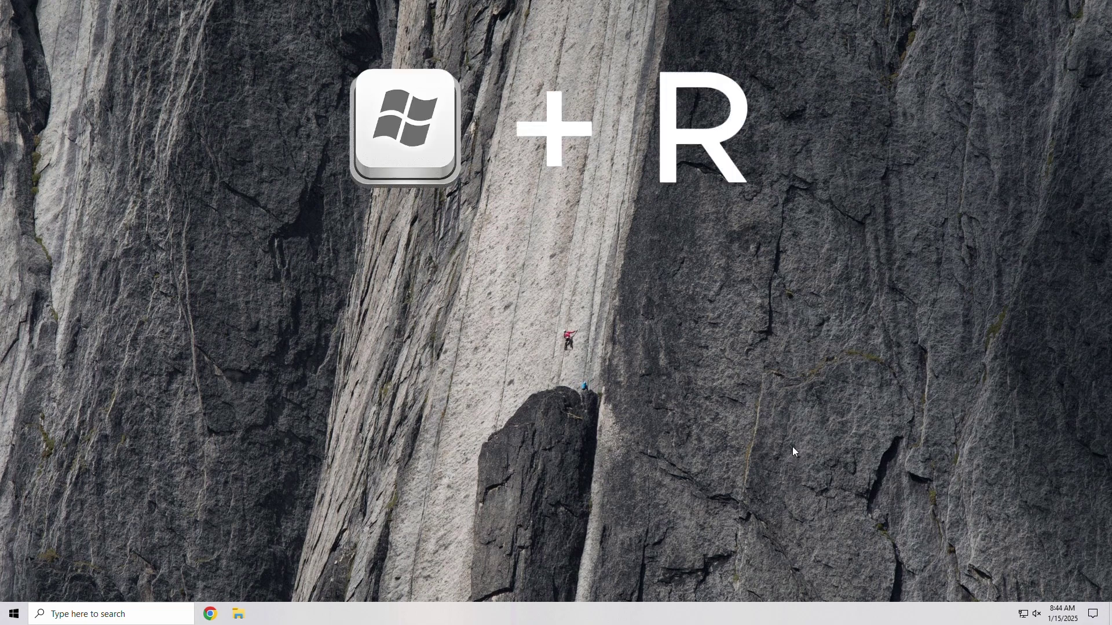
Open the C:\Windows\Temp folder with the Run prompt command 'temp'.
key("super+r")
type("temp")
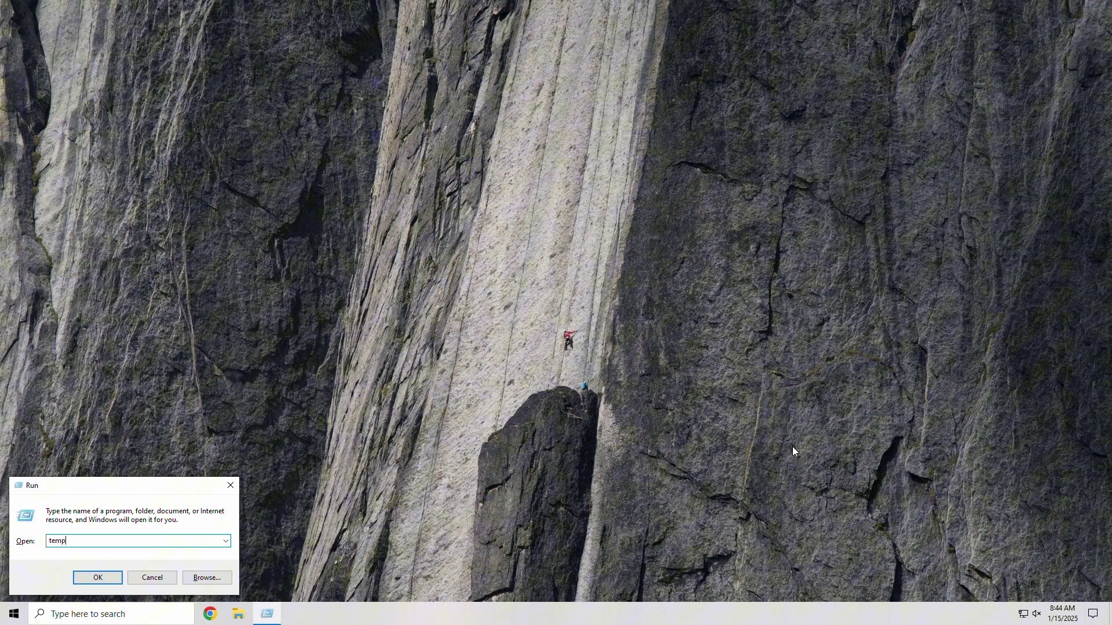
key("Return")
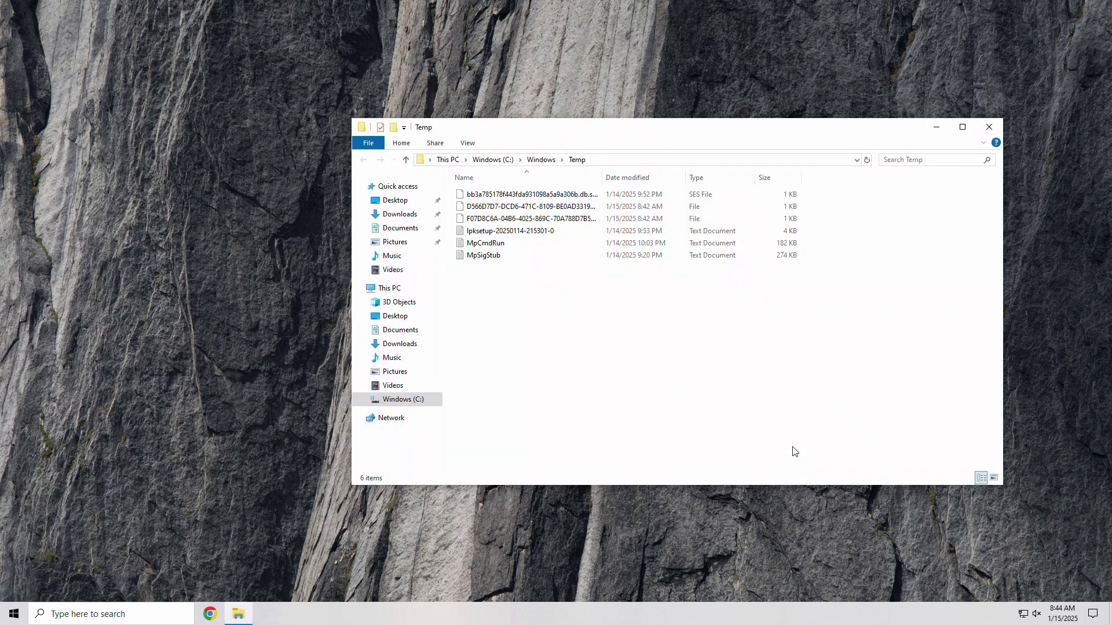
Select and delete all six files in the Windows Temp folder.
key("ctrl+a")
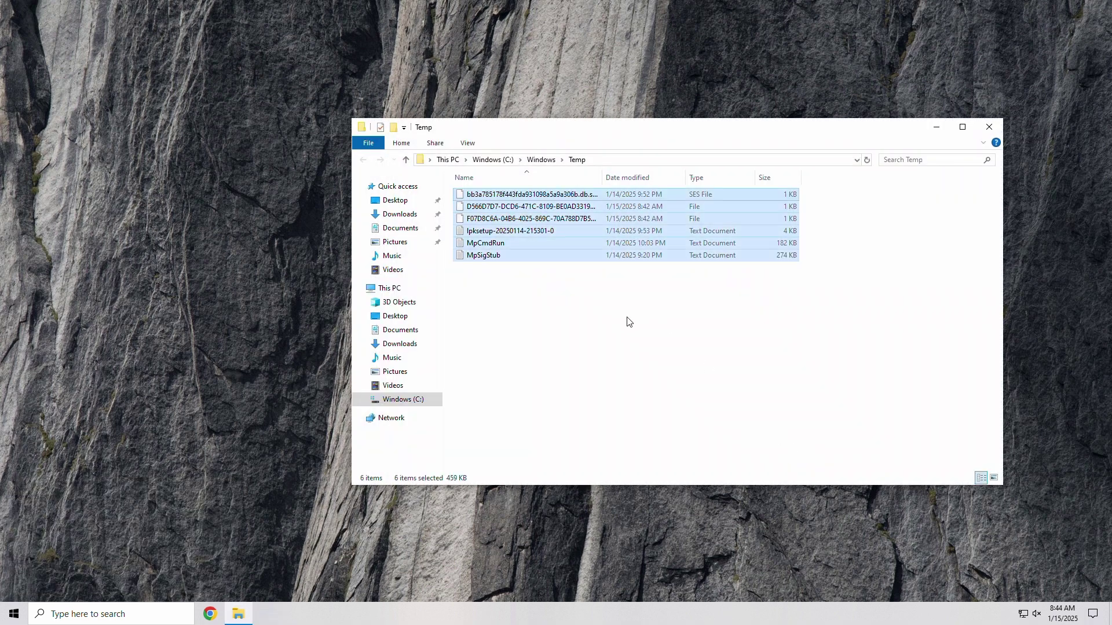
left_click_drag(570, 301, 513, 197)
right_click(513, 197)
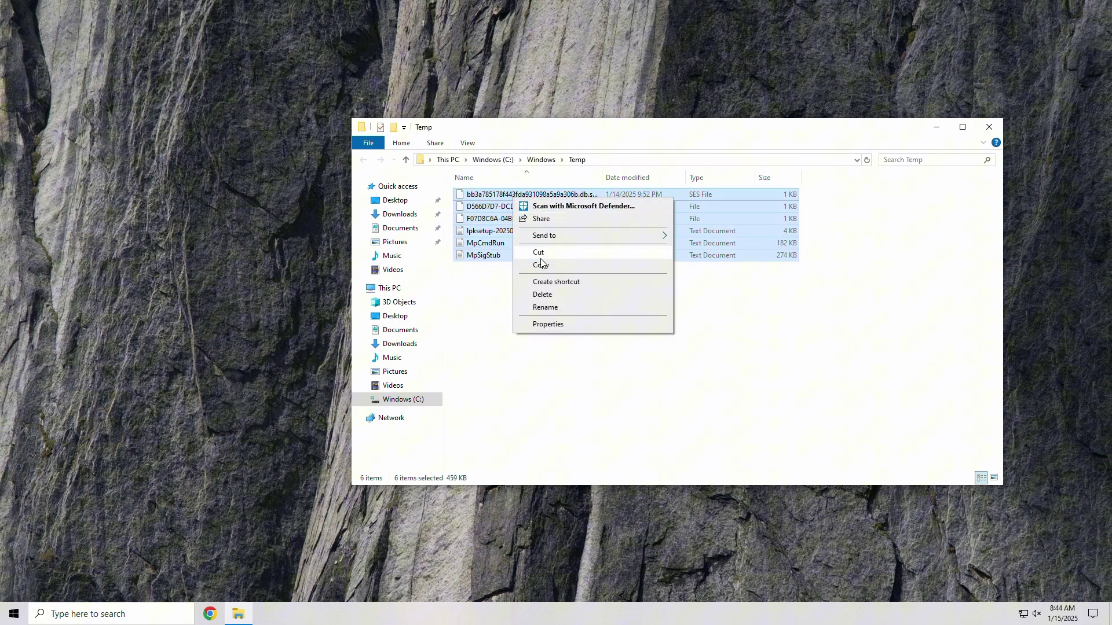
left_click(543, 294)
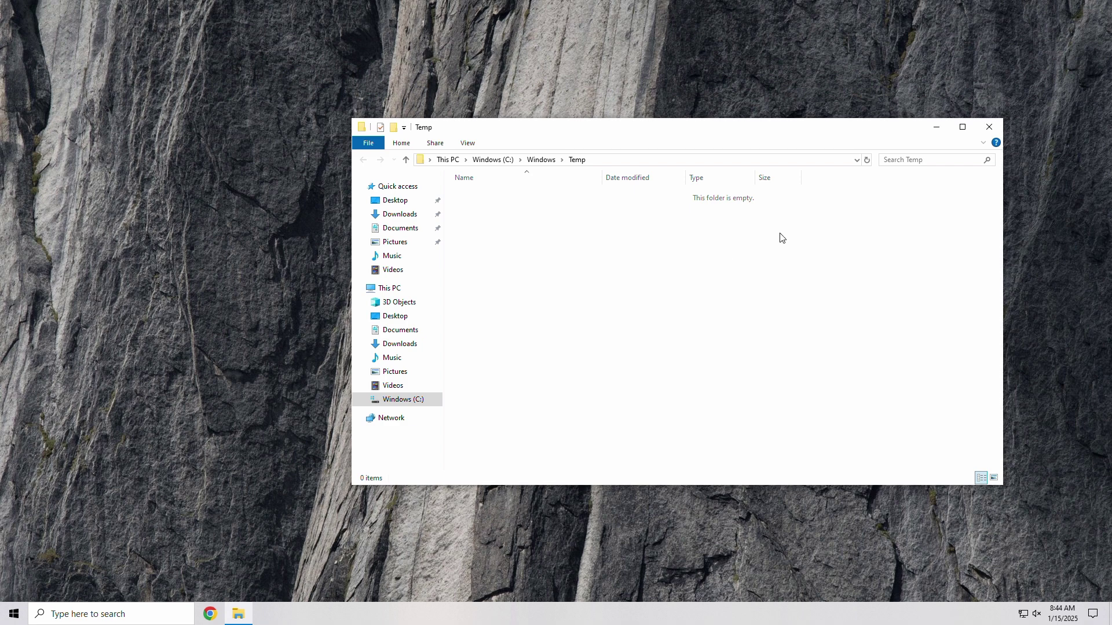
Close the Windows Temp window and open the user's %temp% folder from the Run prompt.
left_click(988, 127)
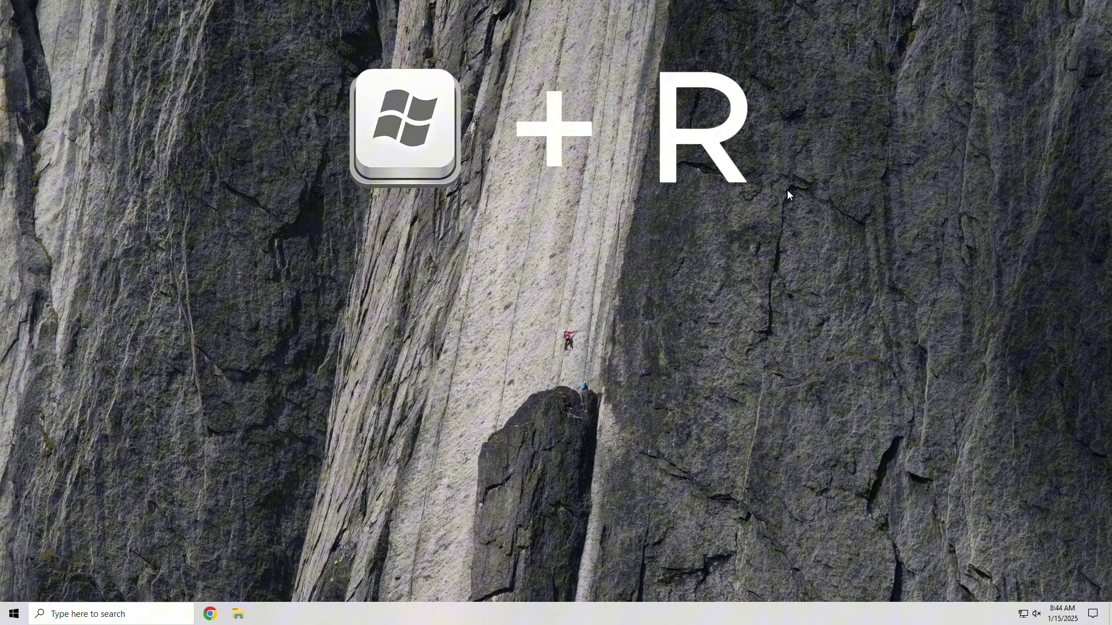
key("super+r")
type("%temp%")
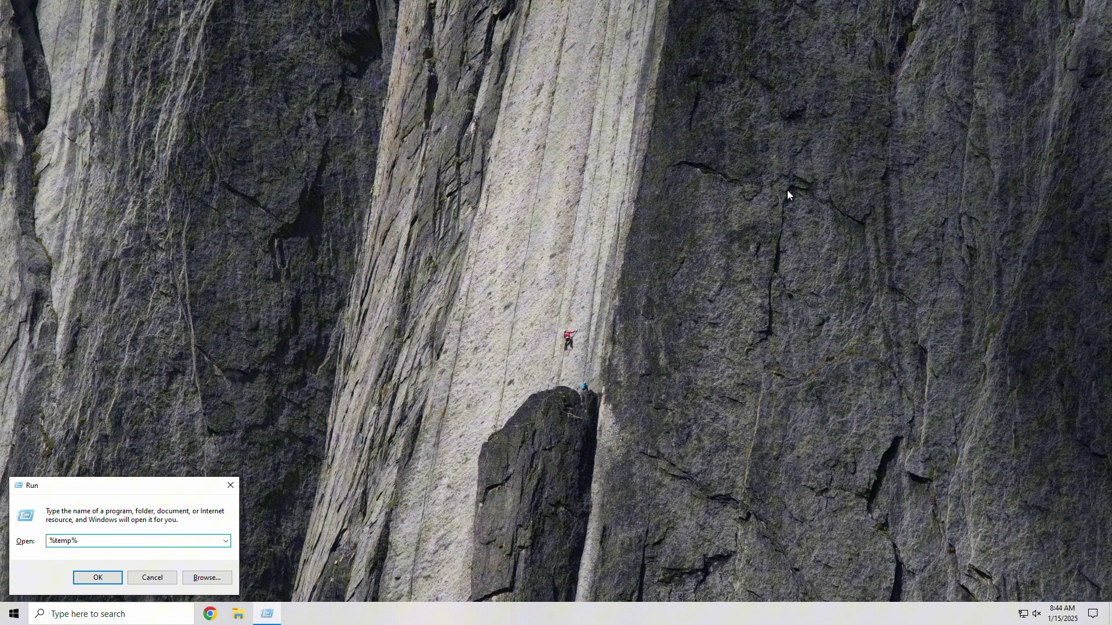
key("Return")
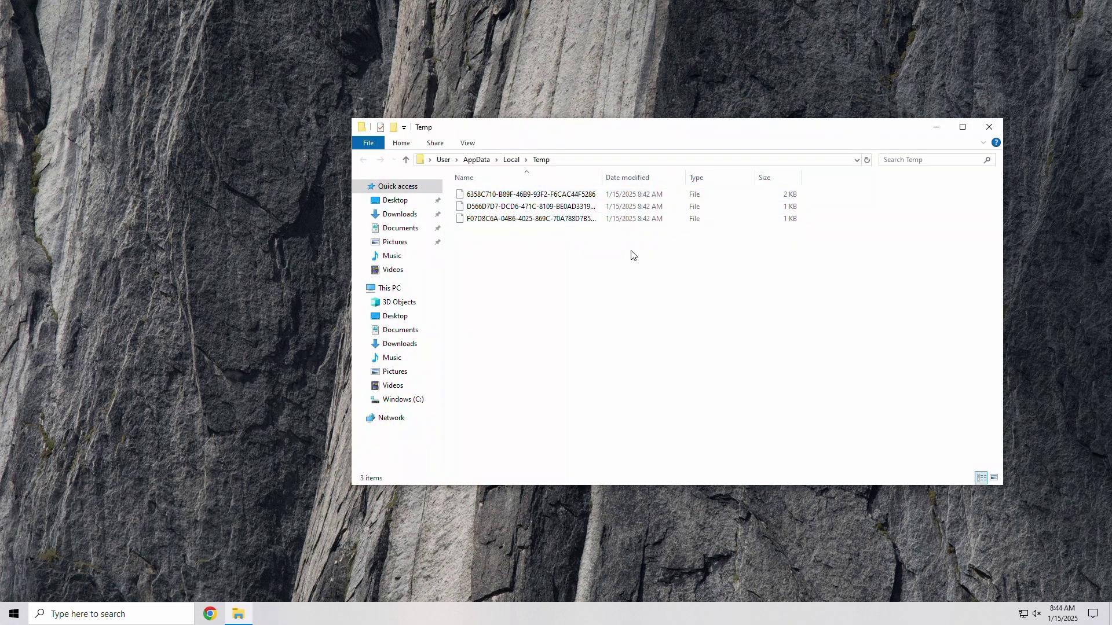
Select and delete all three files in the AppData\Local\Temp folder.
key("ctrl+a")
right_click(585, 216)
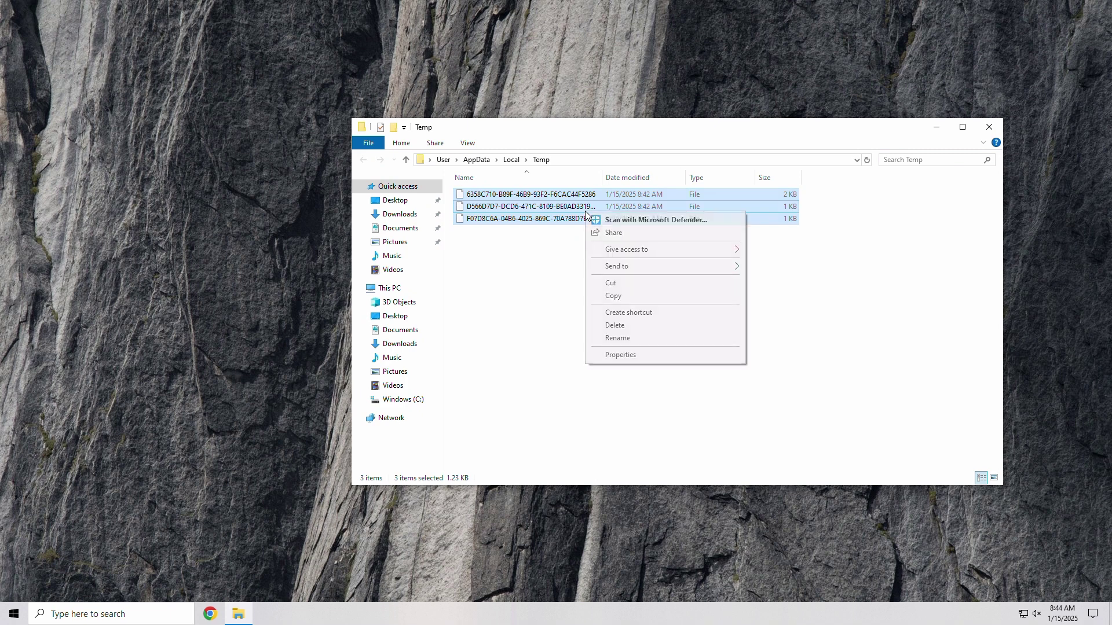
left_click(625, 328)
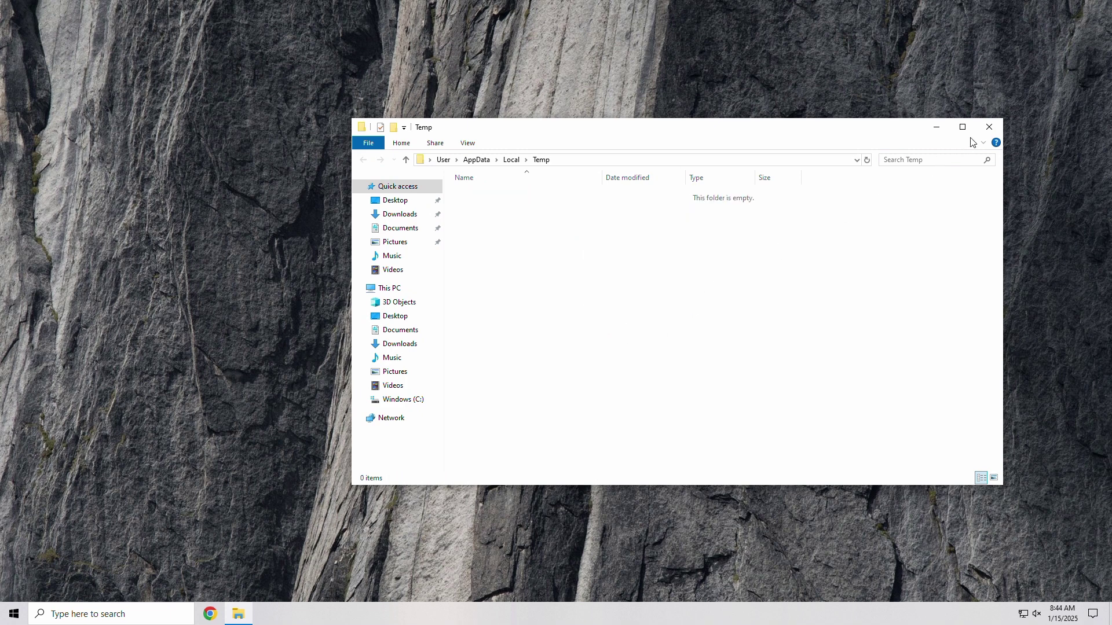
Open C:\Windows\Prefetch via the Run prompt, grant access, and select all 162 files.
left_click(989, 126)
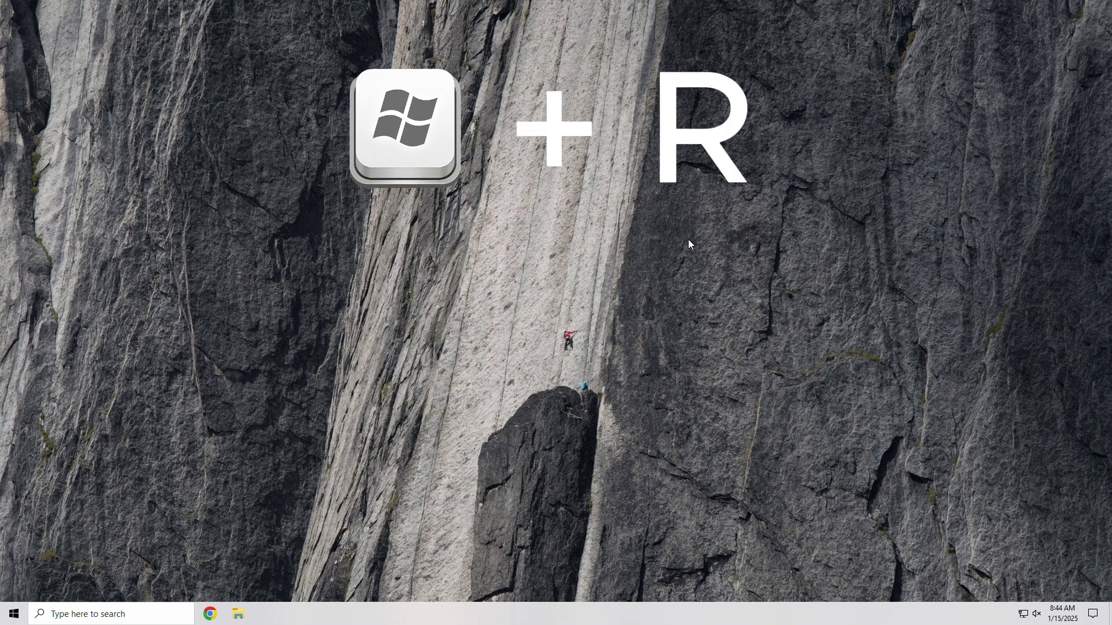
key("super+r")
type("pre")
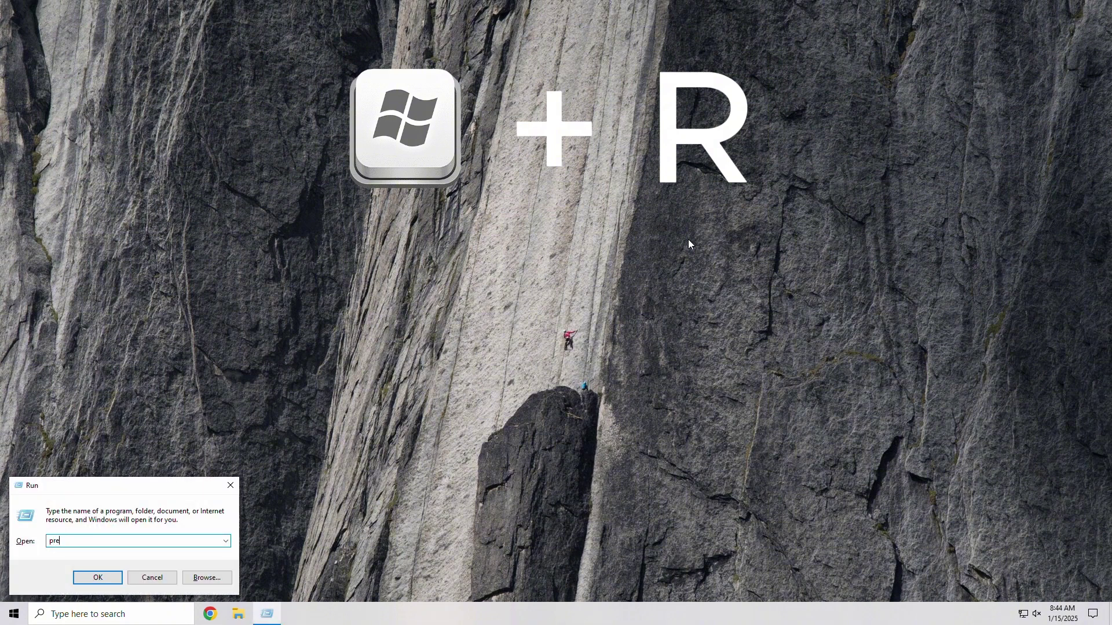
type("fetch")
key("Return")
left_click(580, 322)
key("ctrl+a")
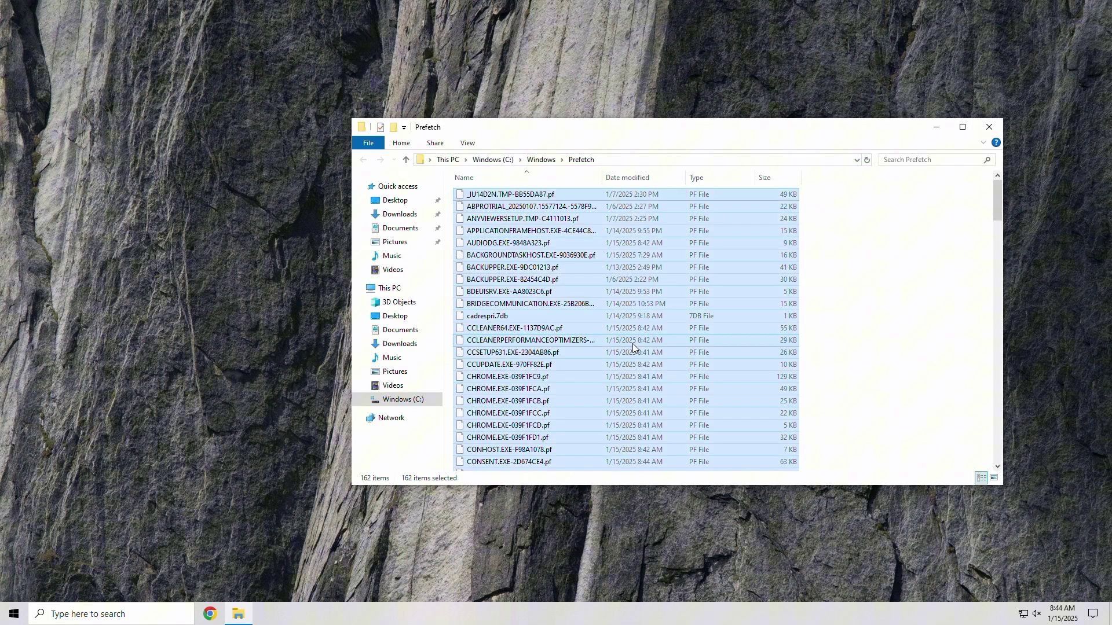
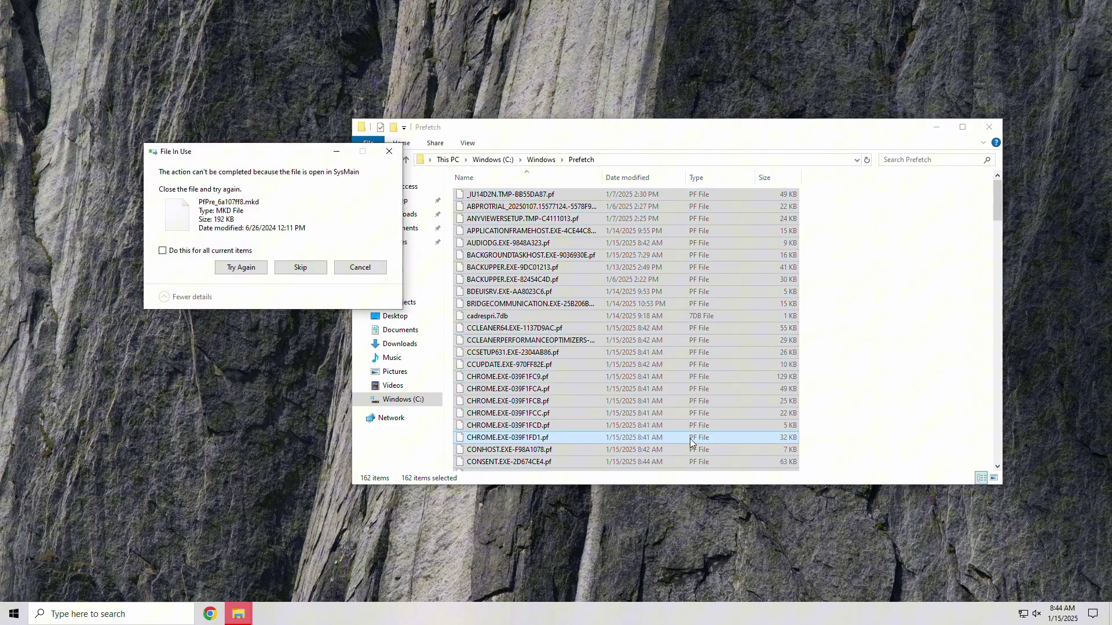
Skip the in-use Prefetch file, clear the leftover selection, and close File Explorer.
left_click(322, 272)
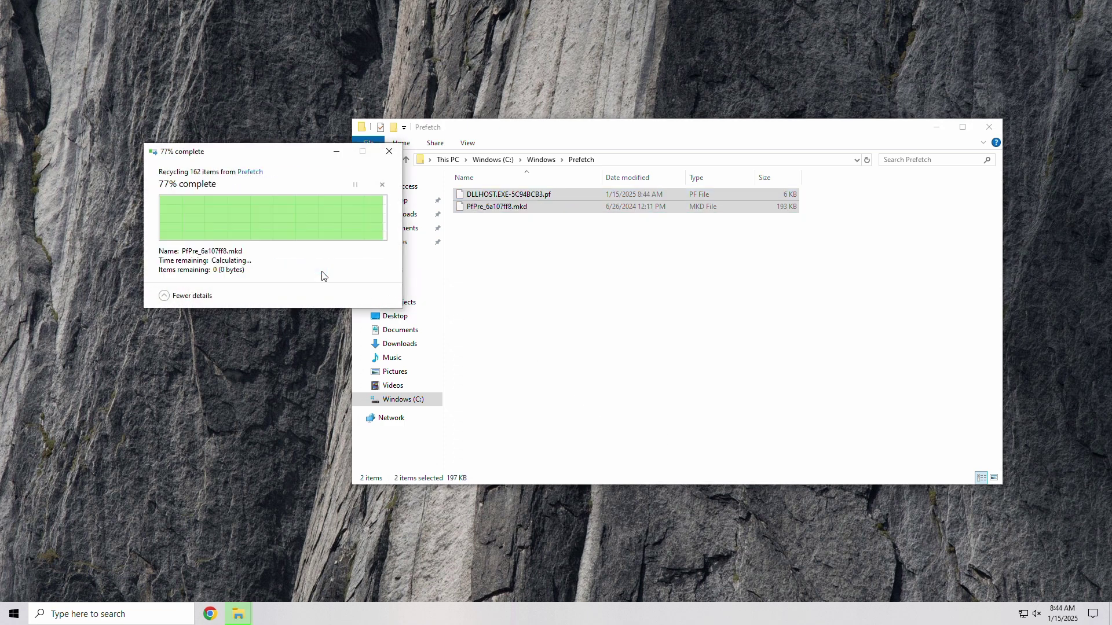
left_click(512, 269)
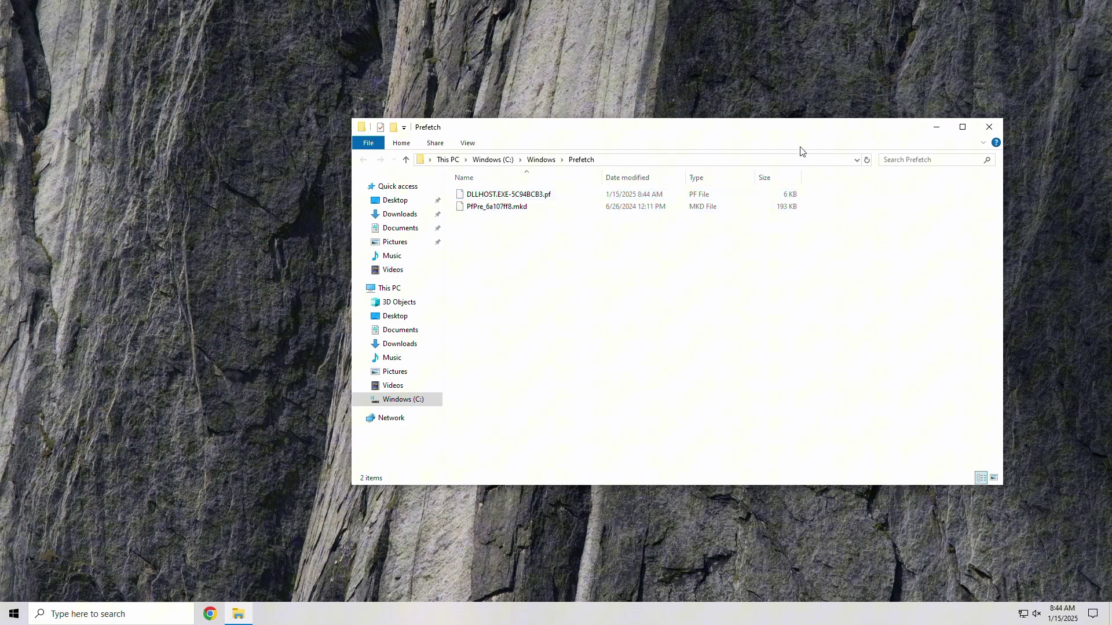
left_click(988, 126)
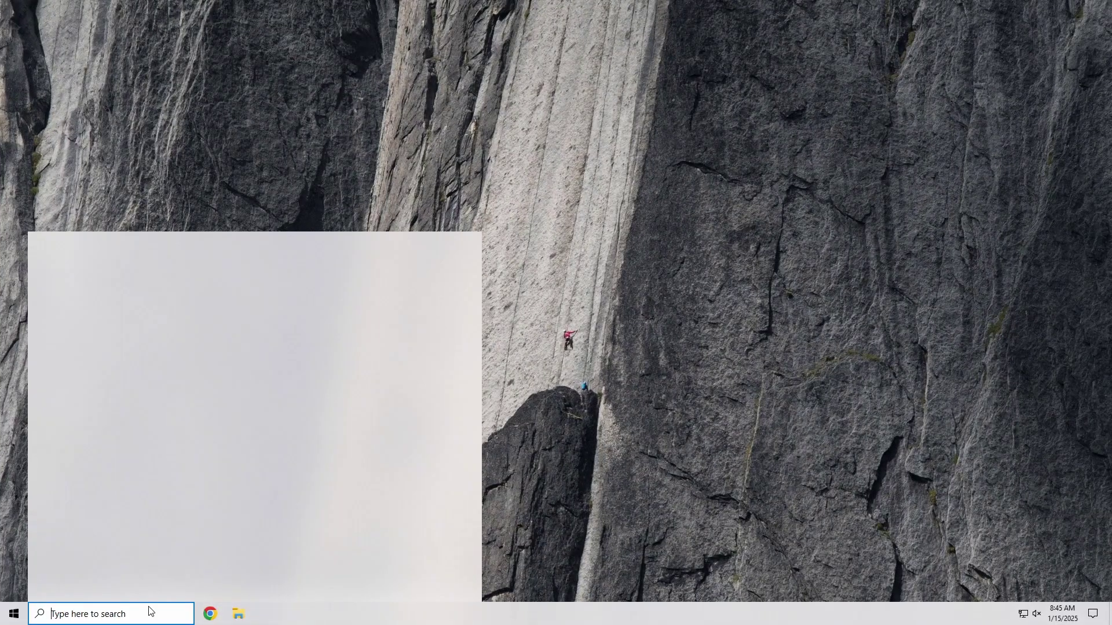
Retrim the Windows (C:) drive in Optimize Drives, then close the tool.
type("optim")
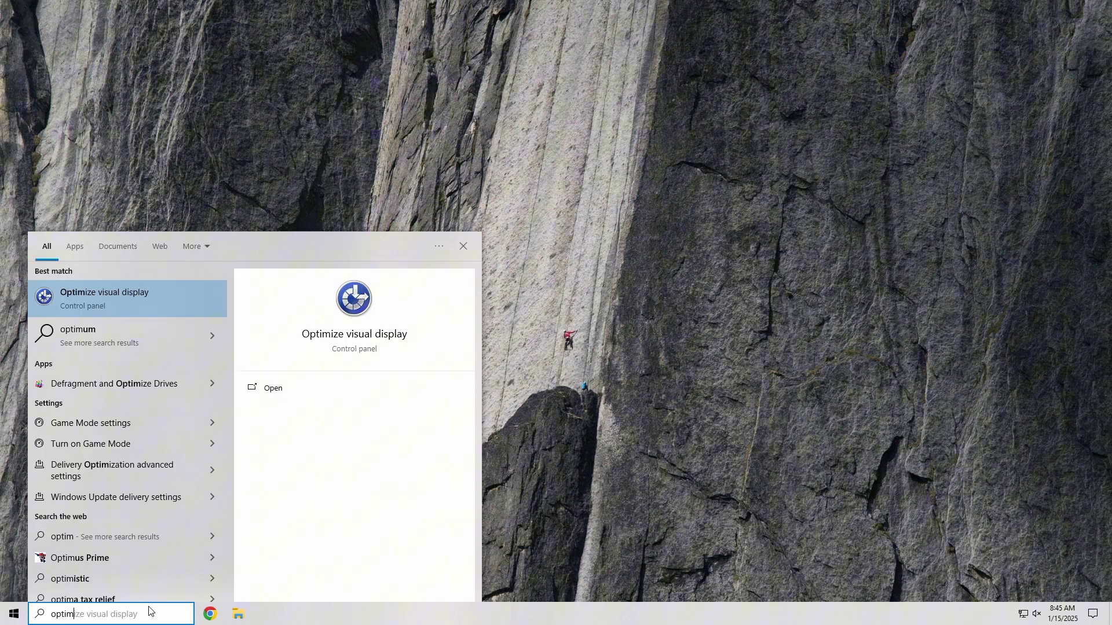
type("ize")
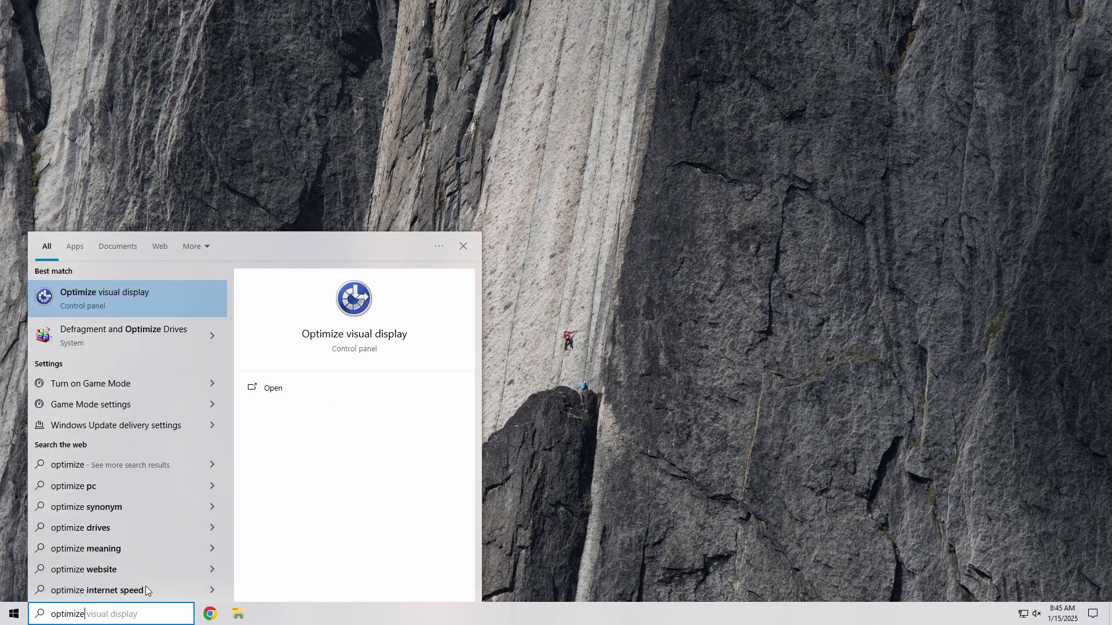
left_click(151, 340)
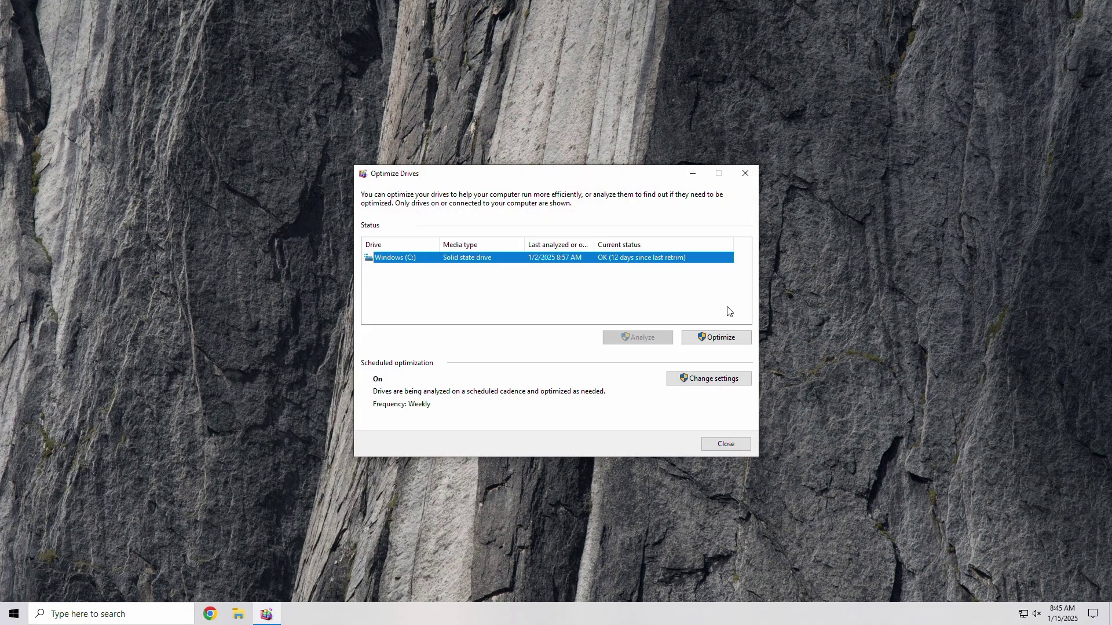
left_click(729, 341)
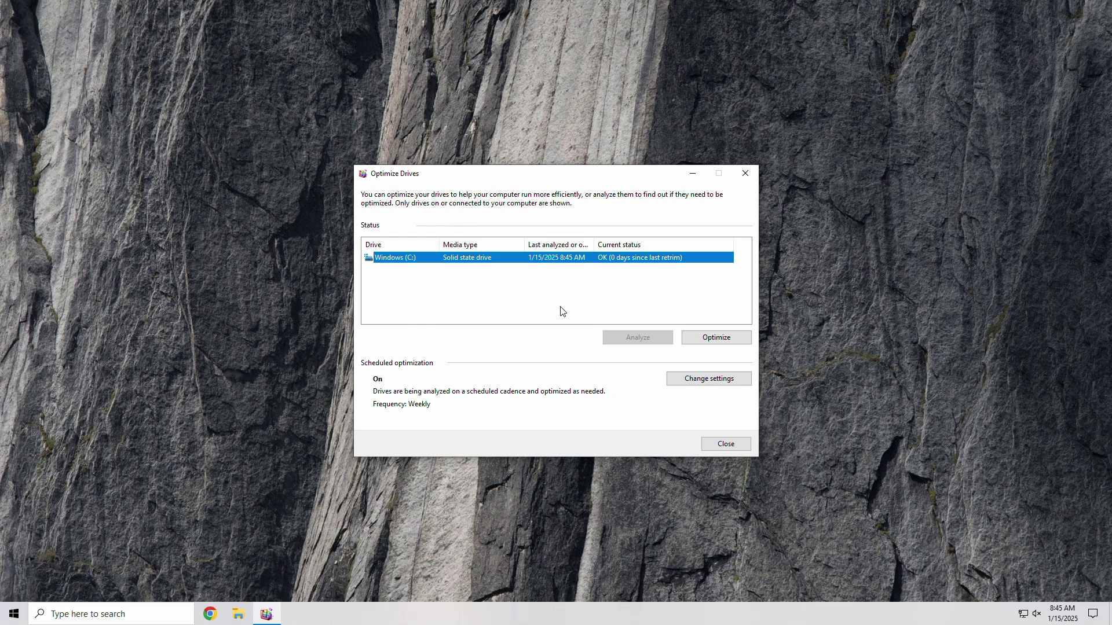
left_click(725, 444)
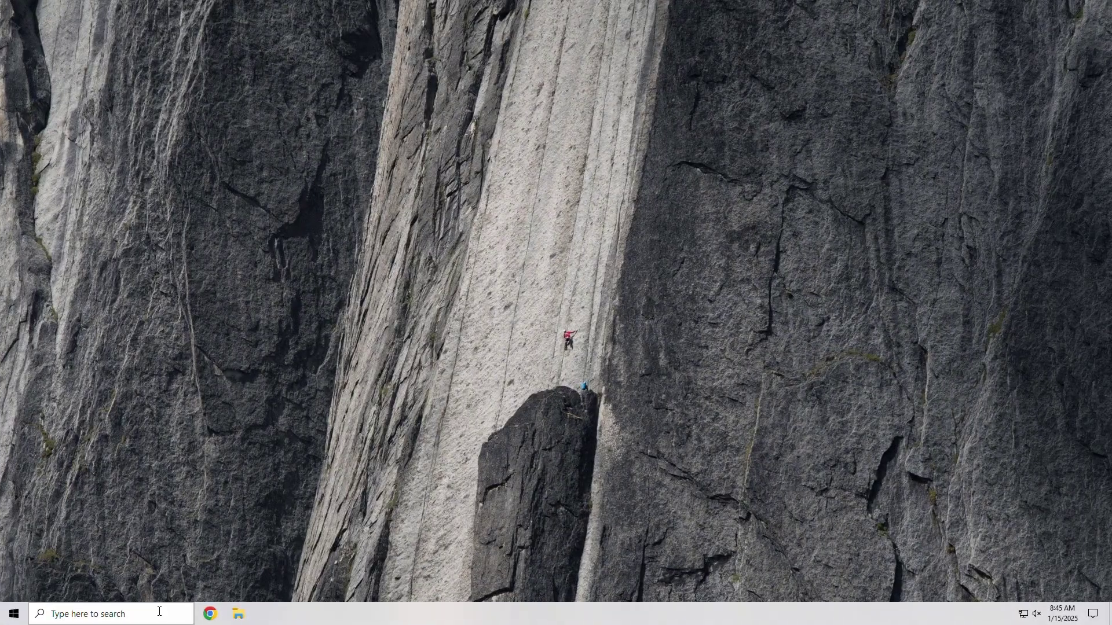
Run Storage Sense's Clean now to free 1.90 MB, then close Settings.
left_click(159, 612)
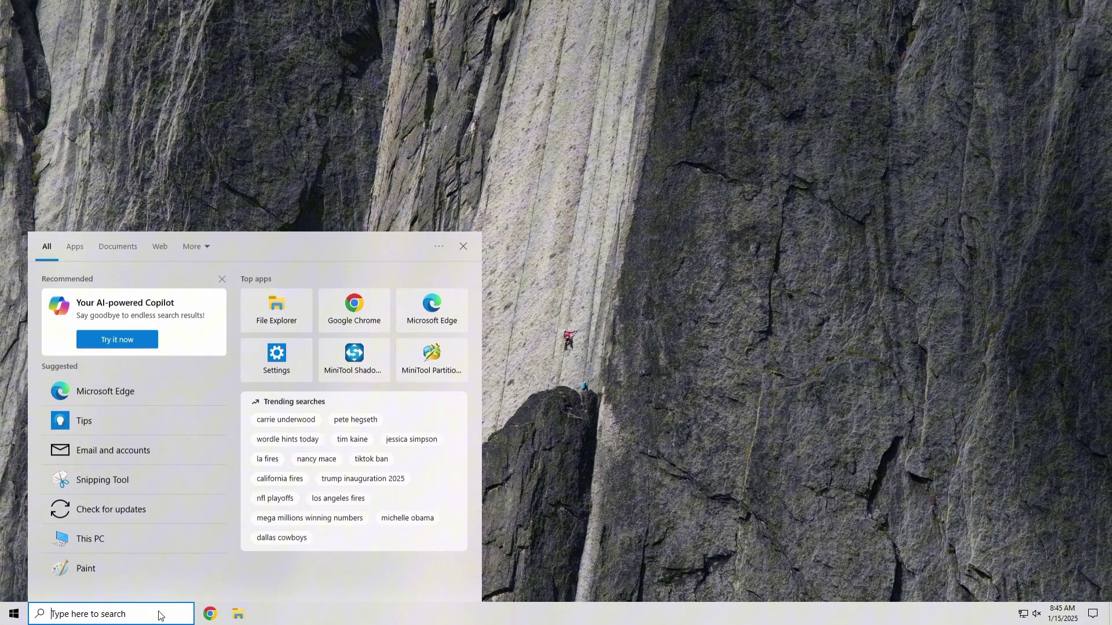
type("storage")
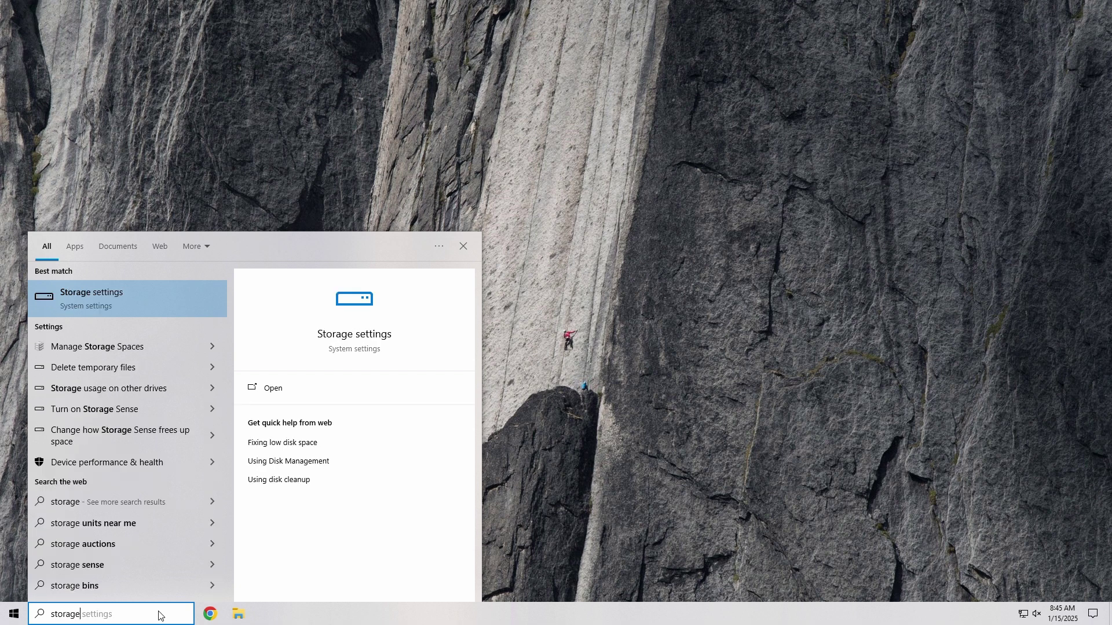
type(" sense")
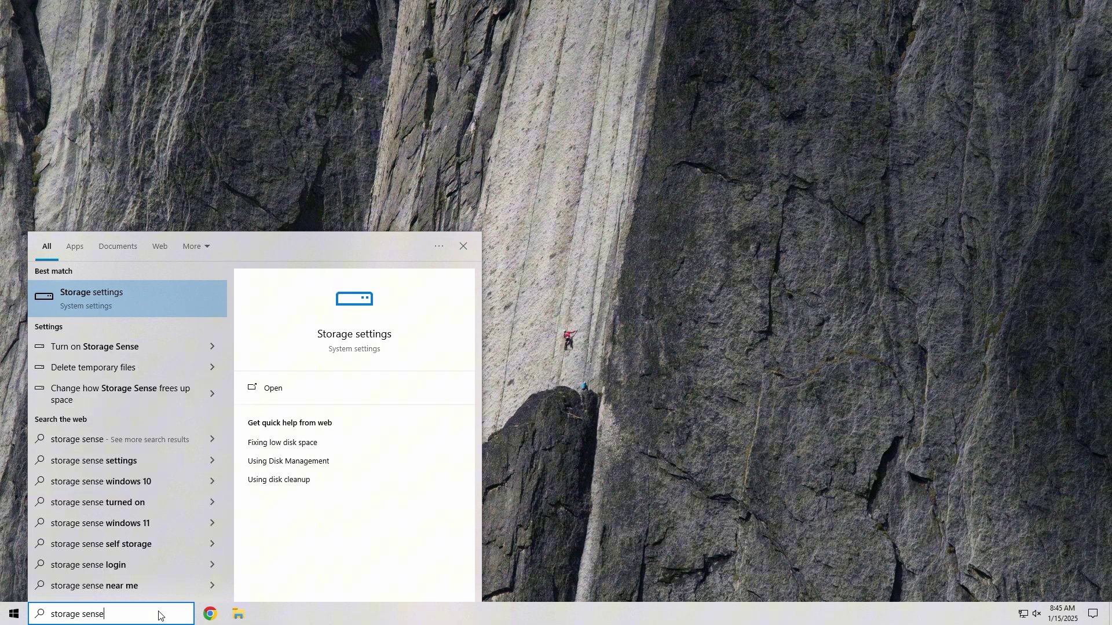
left_click(82, 293)
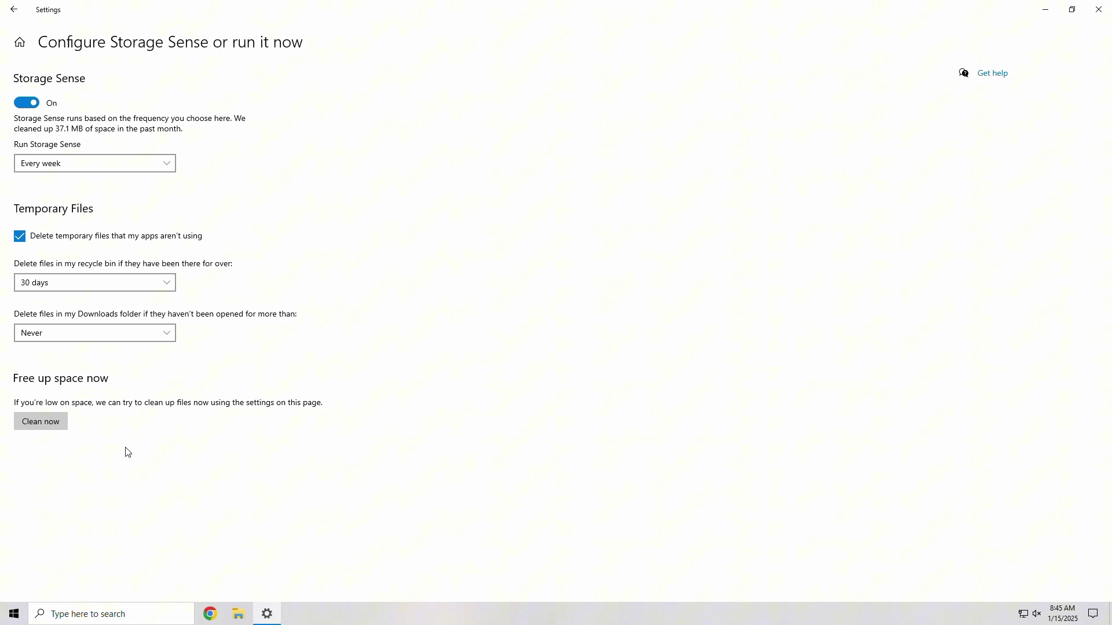
left_click(61, 426)
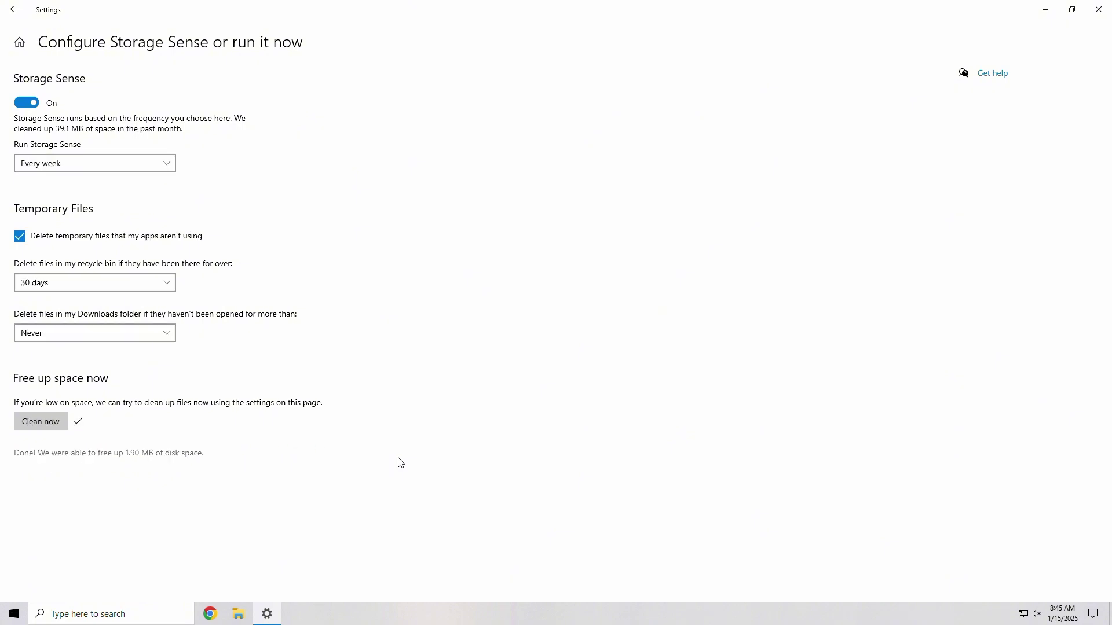
left_click(1098, 9)
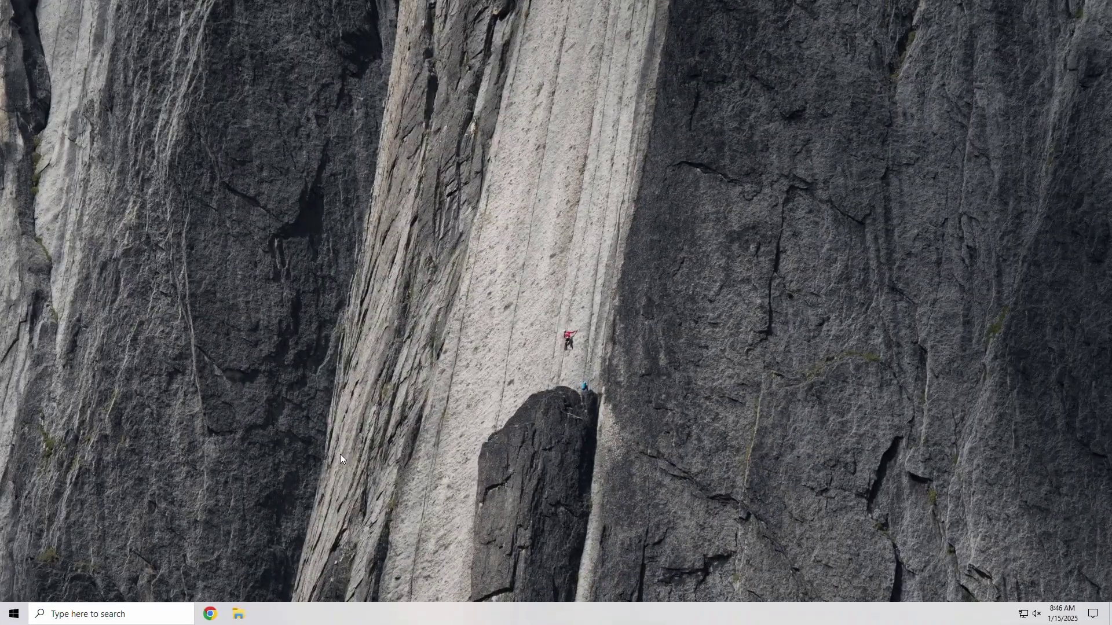
Check for new Windows updates under Settings > Update & Security.
left_click(14, 614)
mouse_move(12, 572)
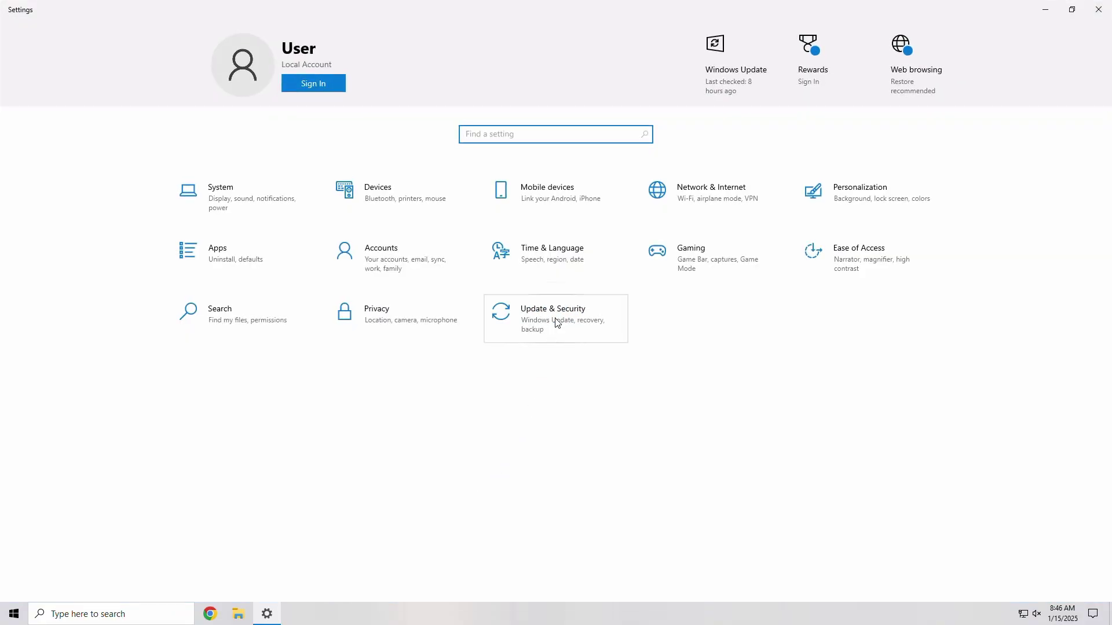
left_click(556, 323)
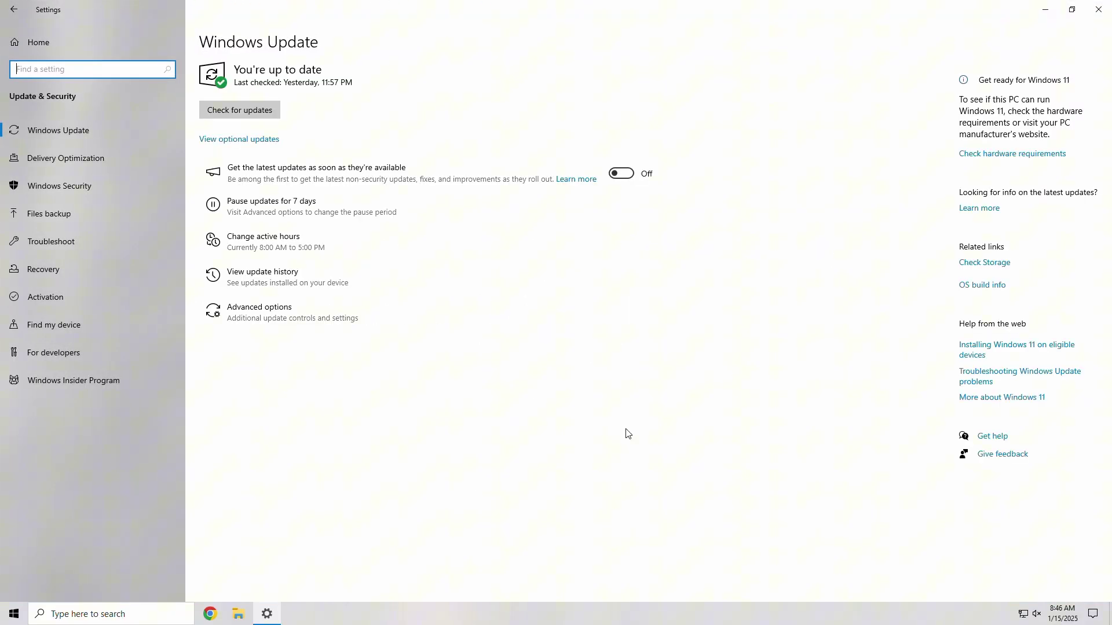
left_click(268, 113)
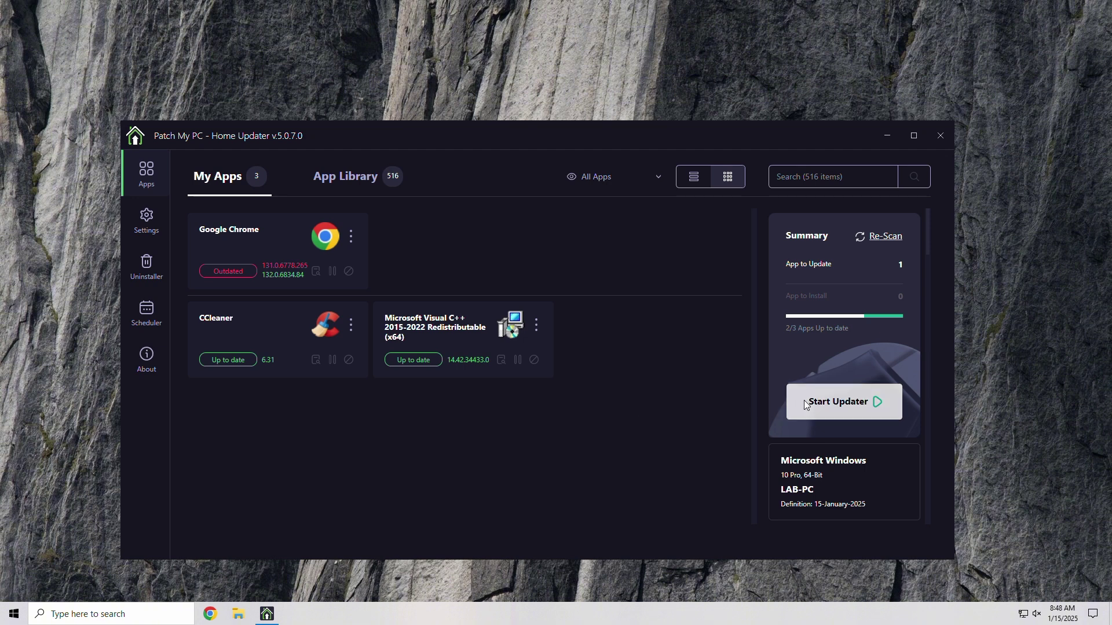
Start the Patch My PC updater to bring Google Chrome up to date.
left_click(839, 402)
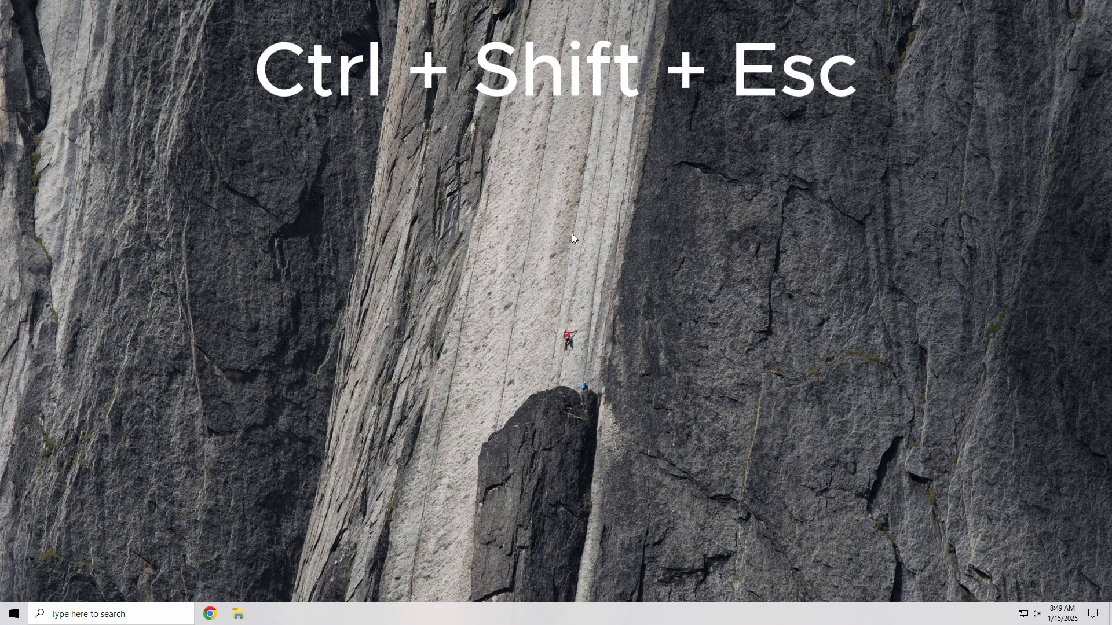
In Task Manager's Startup list, disable Microsoft 365, Phone Link, Skype and Intel graphics.
key("ctrl+shift+Escape")
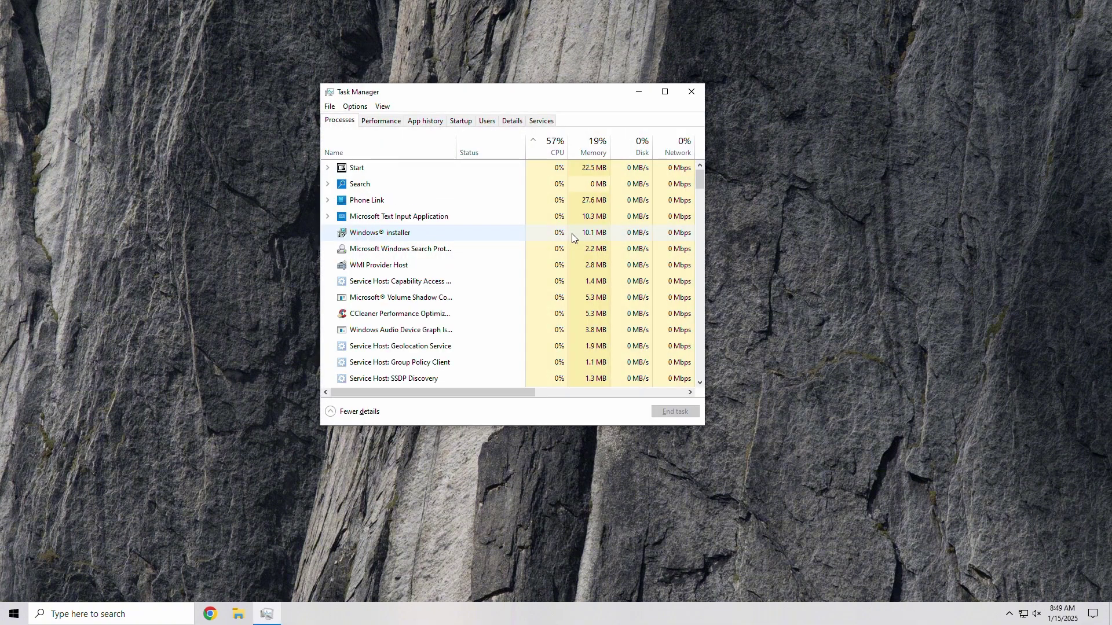
left_click(463, 121)
right_click(453, 191)
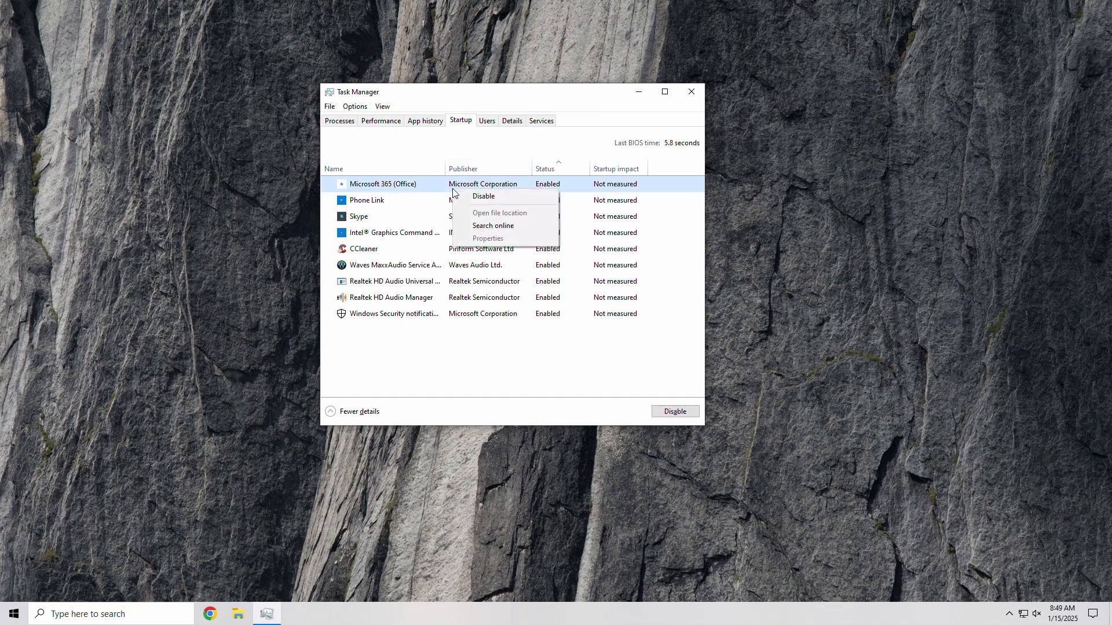
left_click(476, 196)
right_click(431, 206)
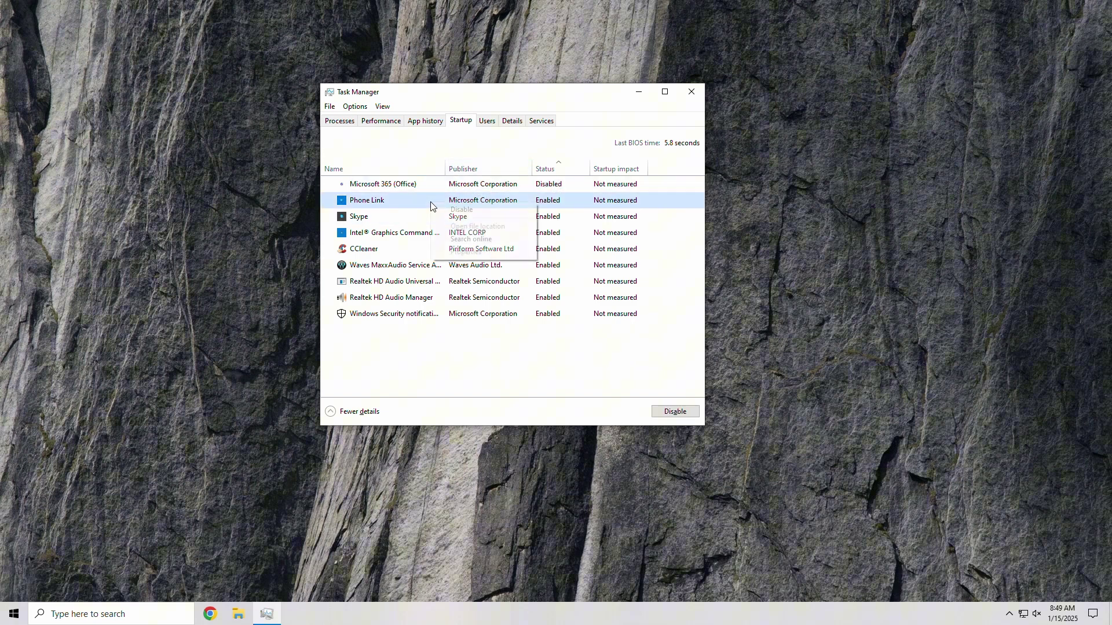
left_click(435, 210)
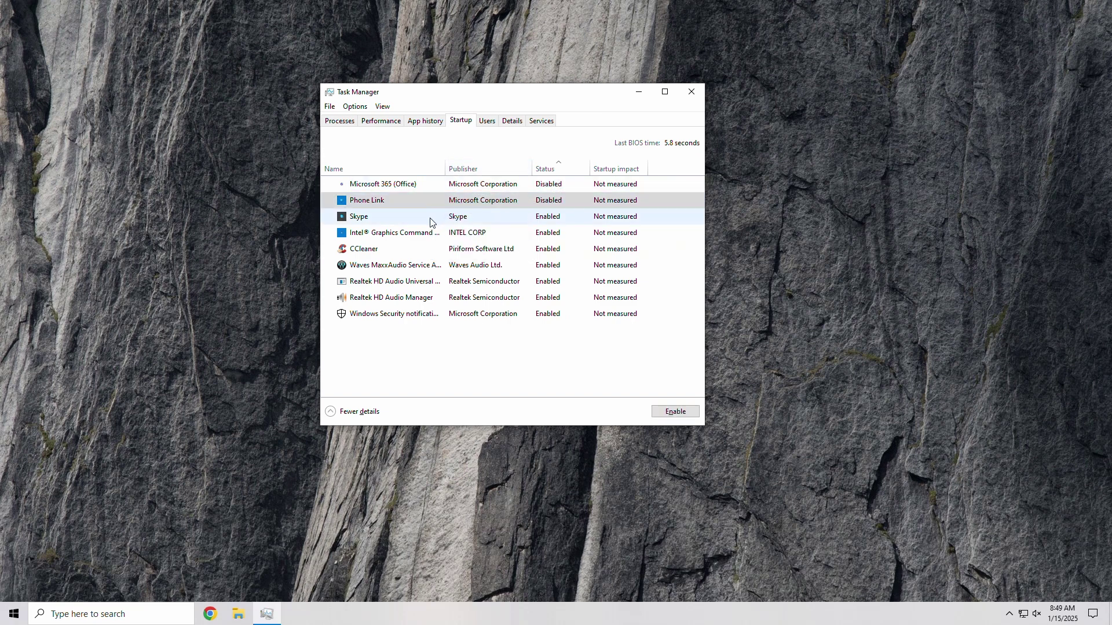
right_click(430, 222)
left_click(442, 228)
right_click(441, 234)
left_click(442, 244)
Disable CCleaner, Waves MaxxAudio, both Realtek entries and Windows Security notifications, then close Task Manager.
right_click(442, 249)
left_click(455, 258)
right_click(455, 267)
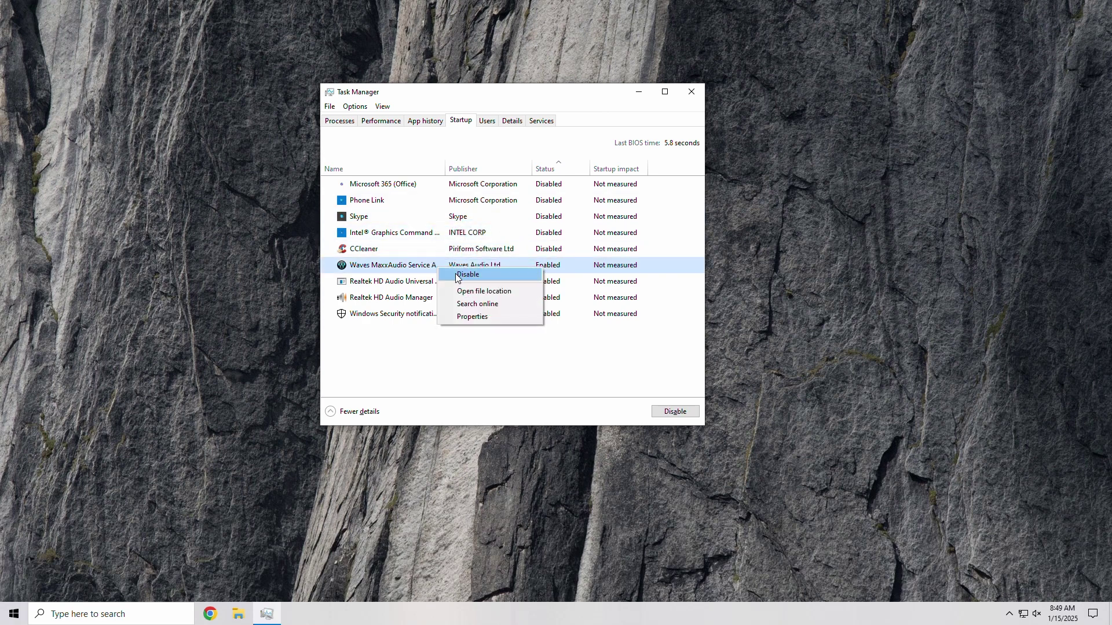
left_click(456, 276)
right_click(452, 283)
left_click(454, 291)
right_click(451, 299)
left_click(450, 305)
right_click(427, 314)
left_click(432, 322)
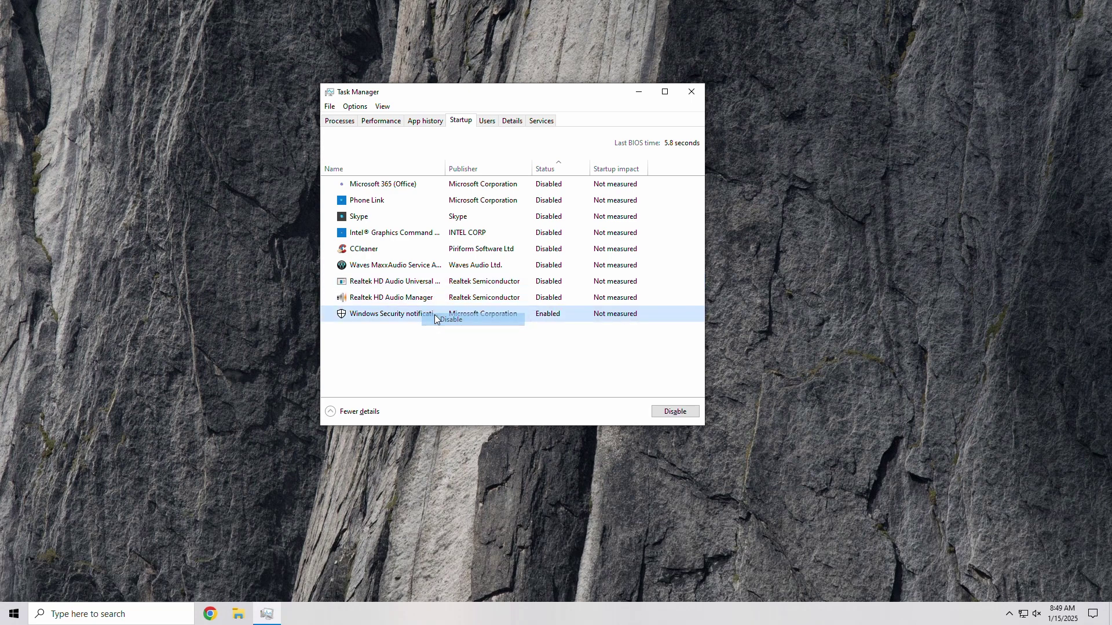
left_click(684, 100)
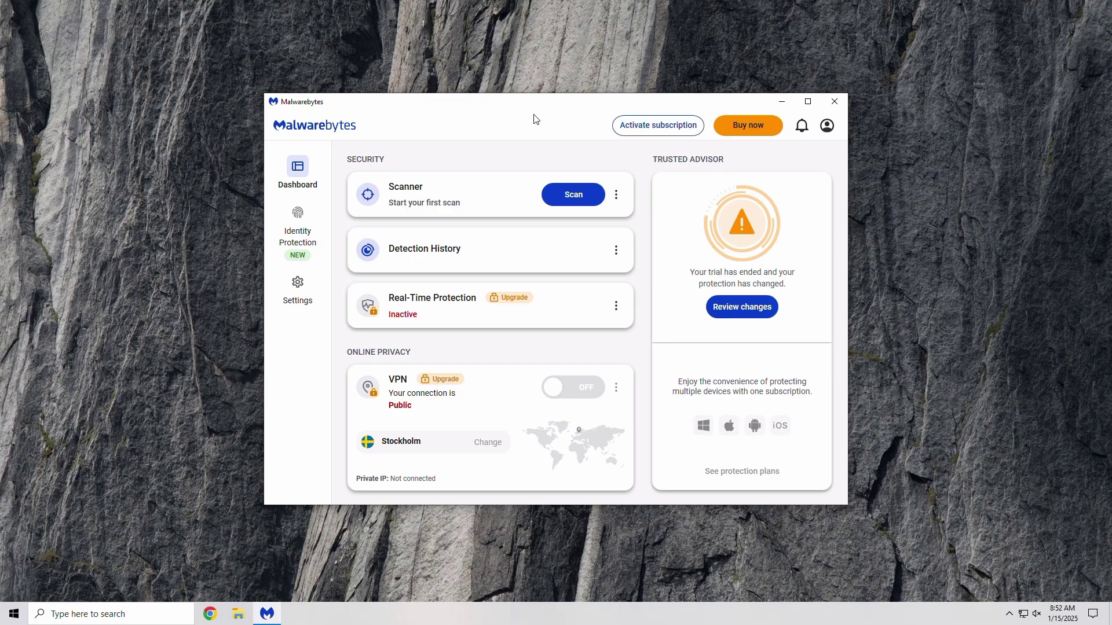
Scan with Malwarebytes, quarantine PUP.Optional.Wave, and finish back at the dashboard.
left_click(571, 192)
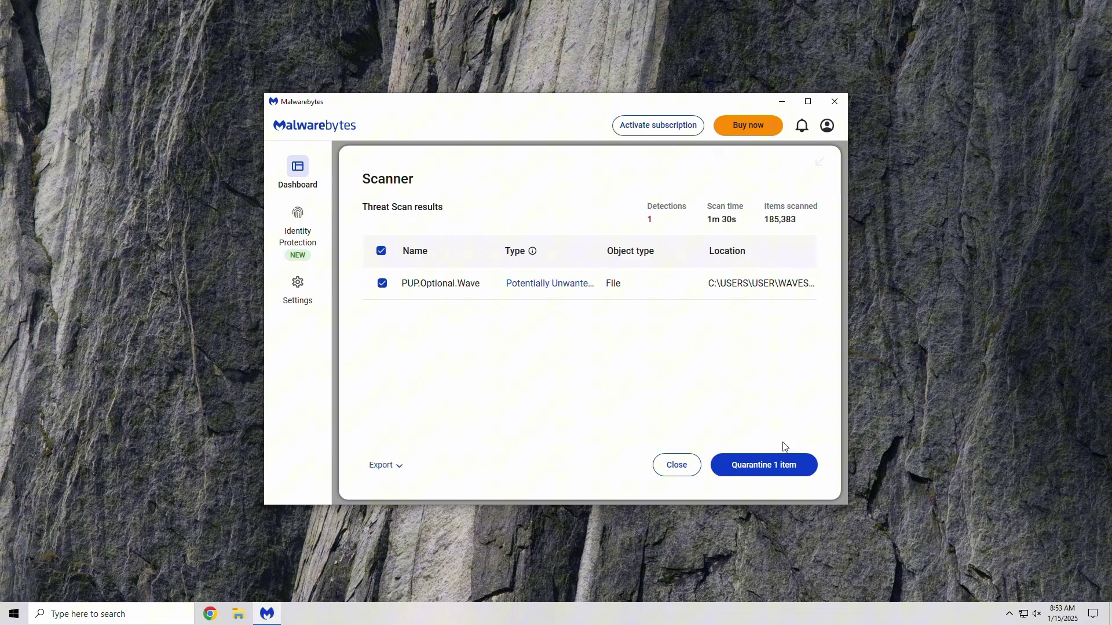
left_click(784, 475)
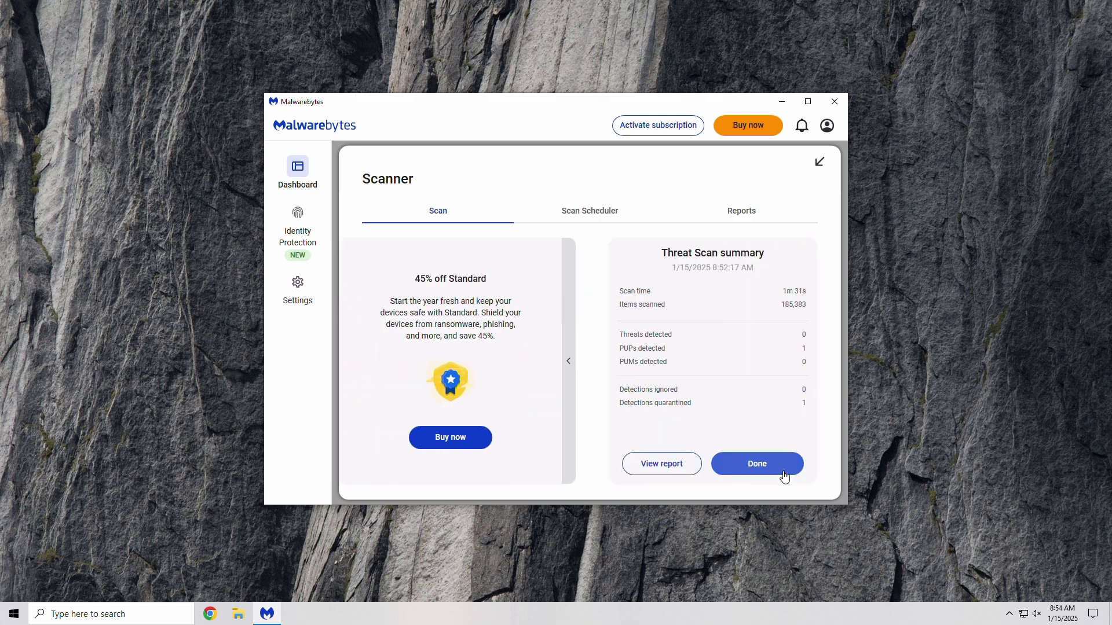
left_click(785, 472)
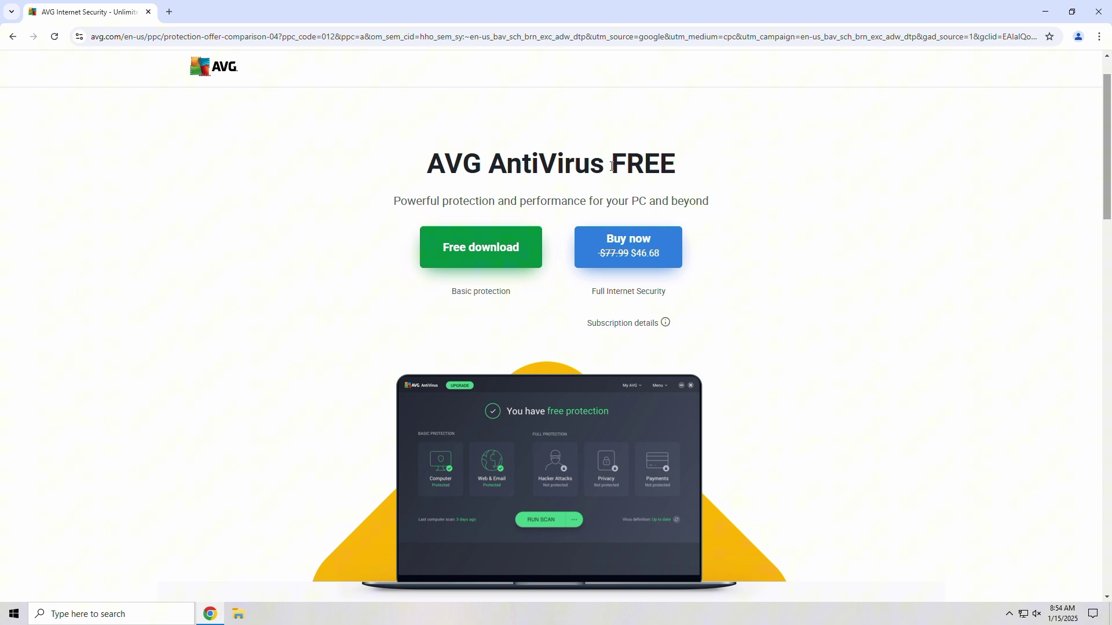
Download AVG Free, skip the system-settings fix, and continue to the advanced threats scan.
left_click(514, 264)
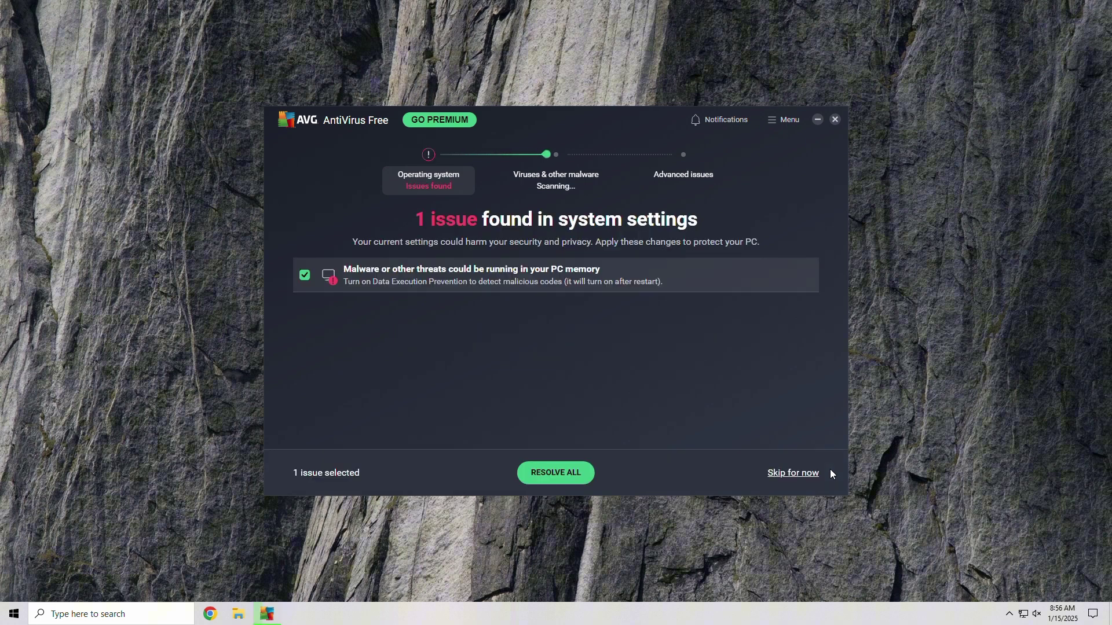
left_click(815, 473)
left_click(513, 331)
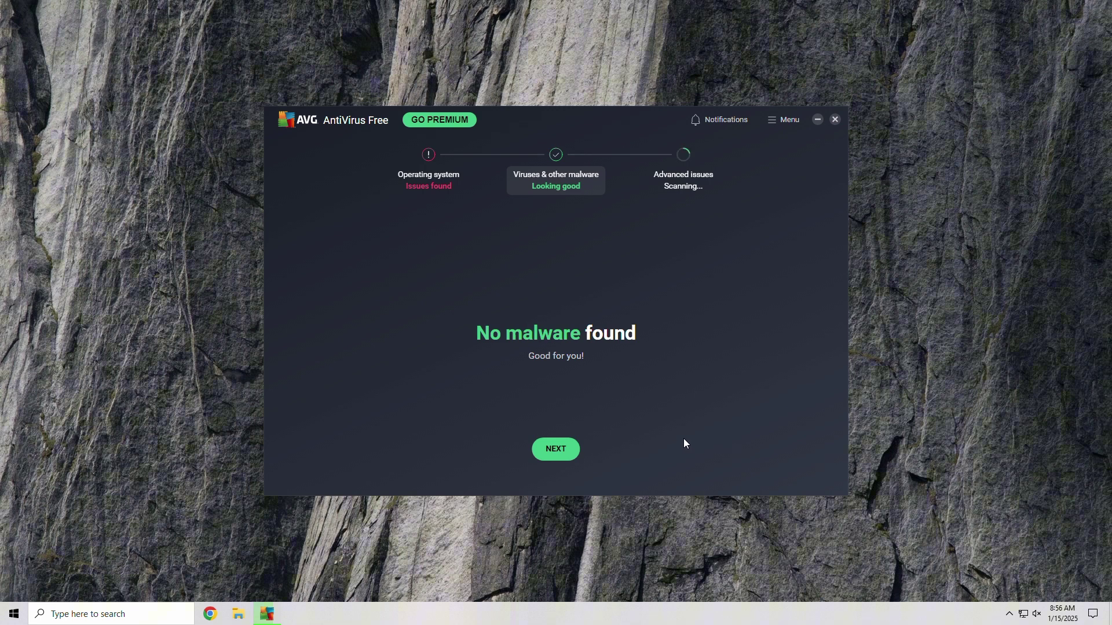
left_click(574, 455)
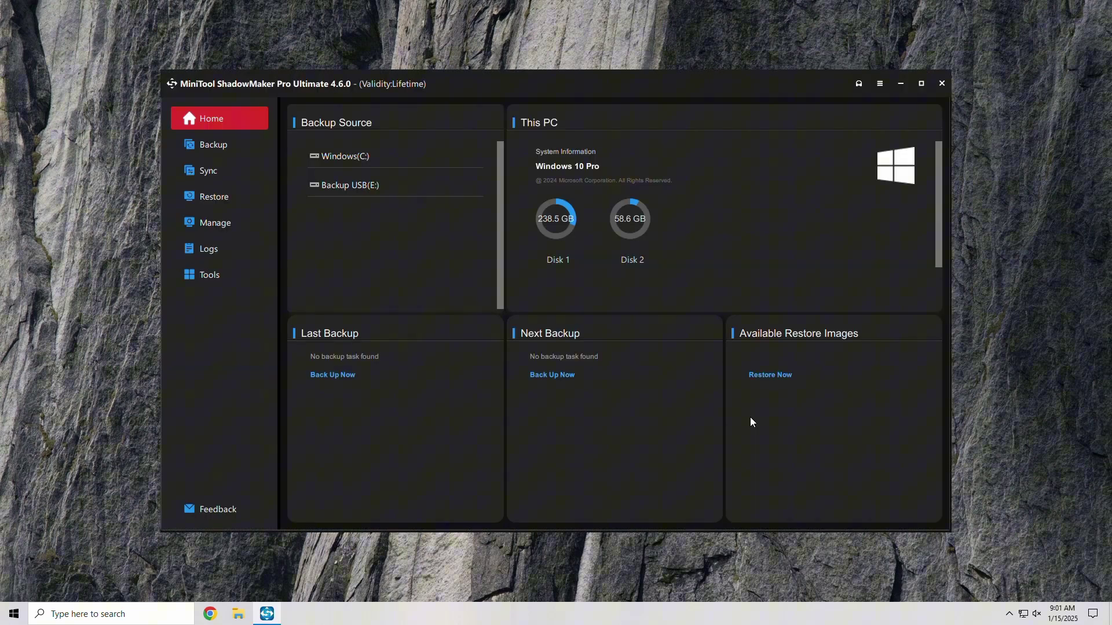
Choose the C:\BACK ME UP! folder as the source of a new file backup.
left_click(234, 148)
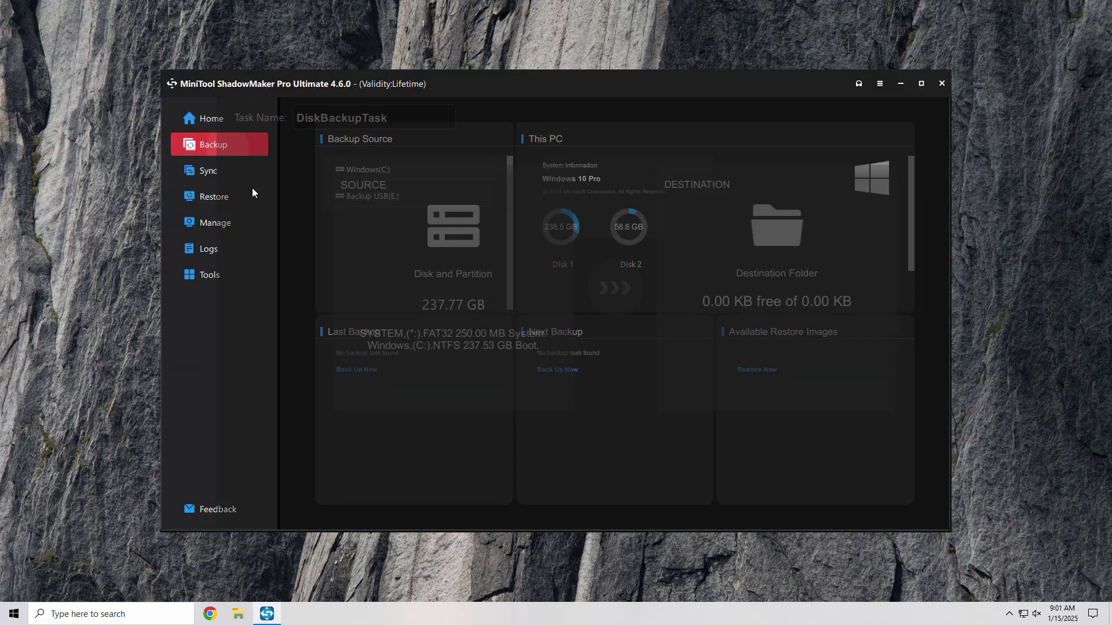
left_click(417, 334)
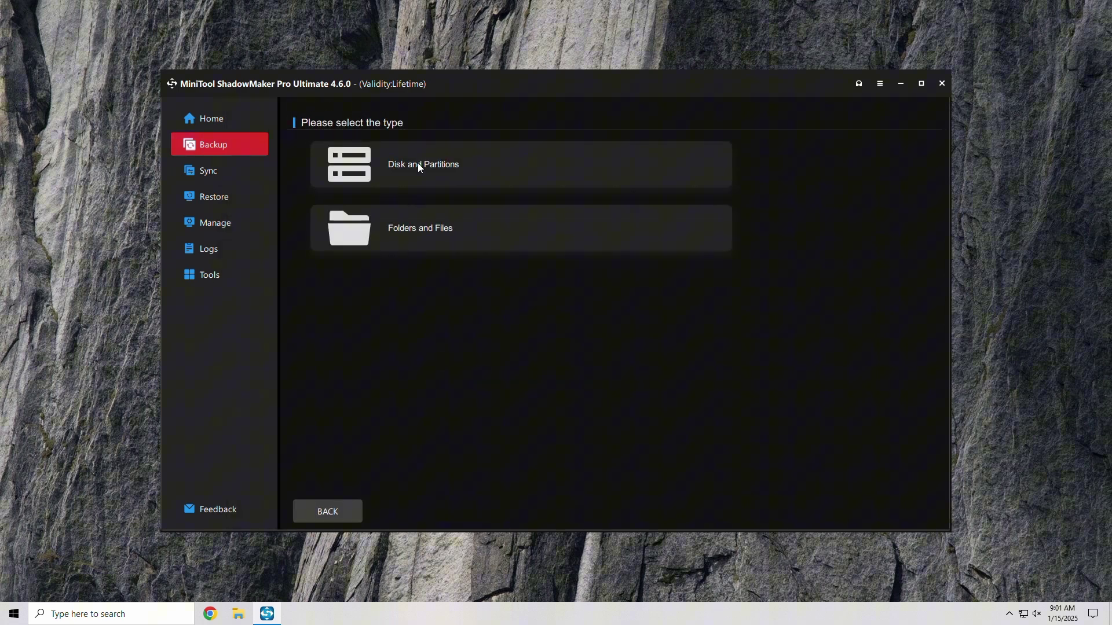
left_click(412, 225)
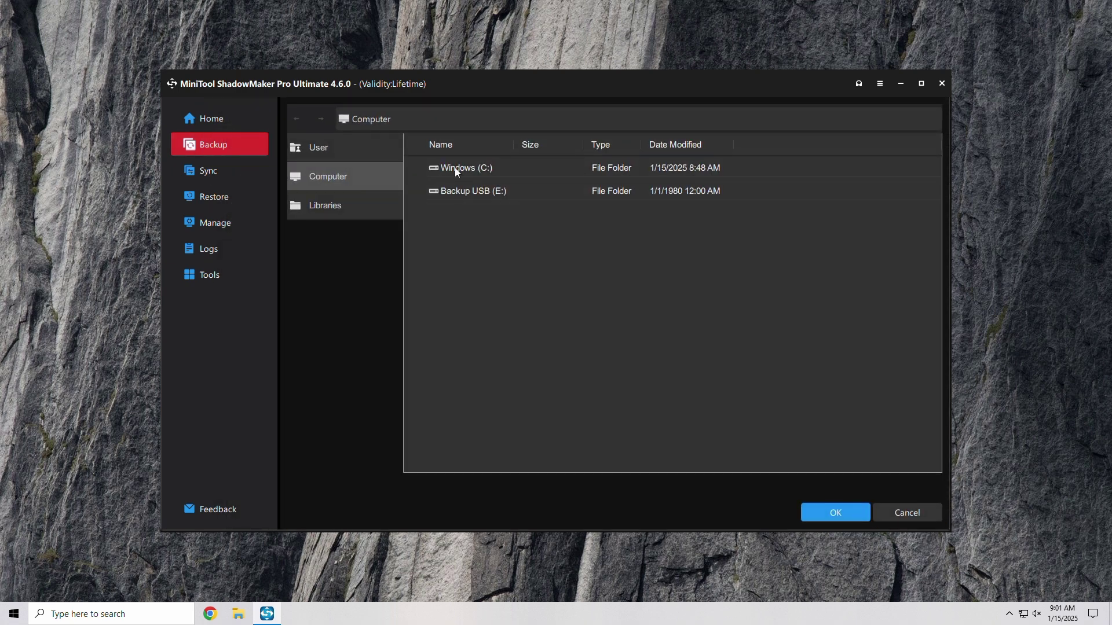
double_click(454, 168)
left_click(416, 168)
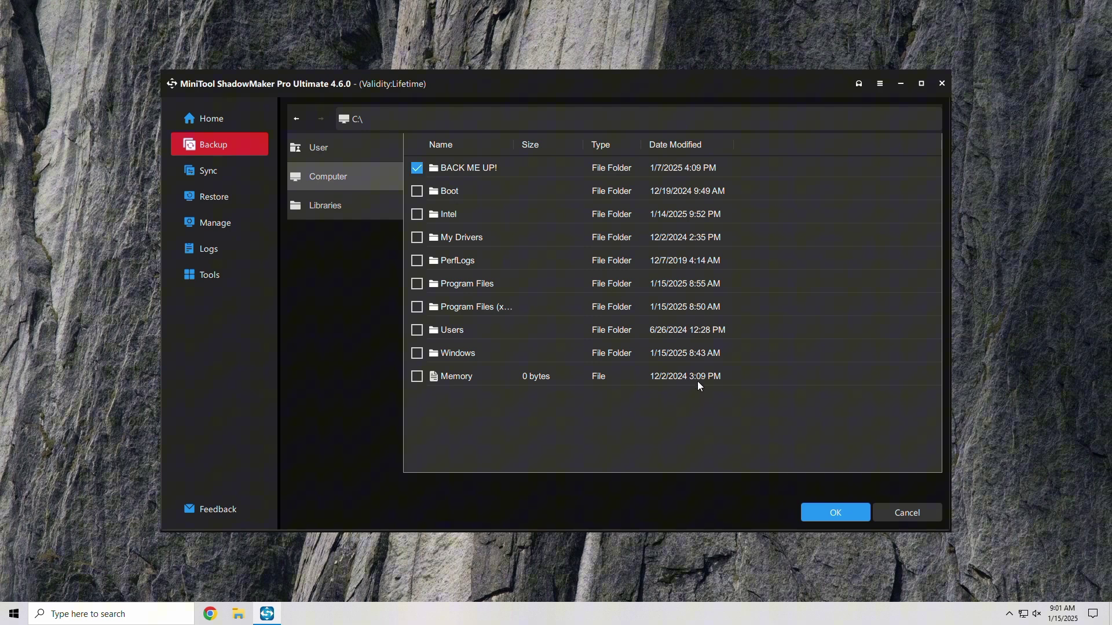
left_click(836, 509)
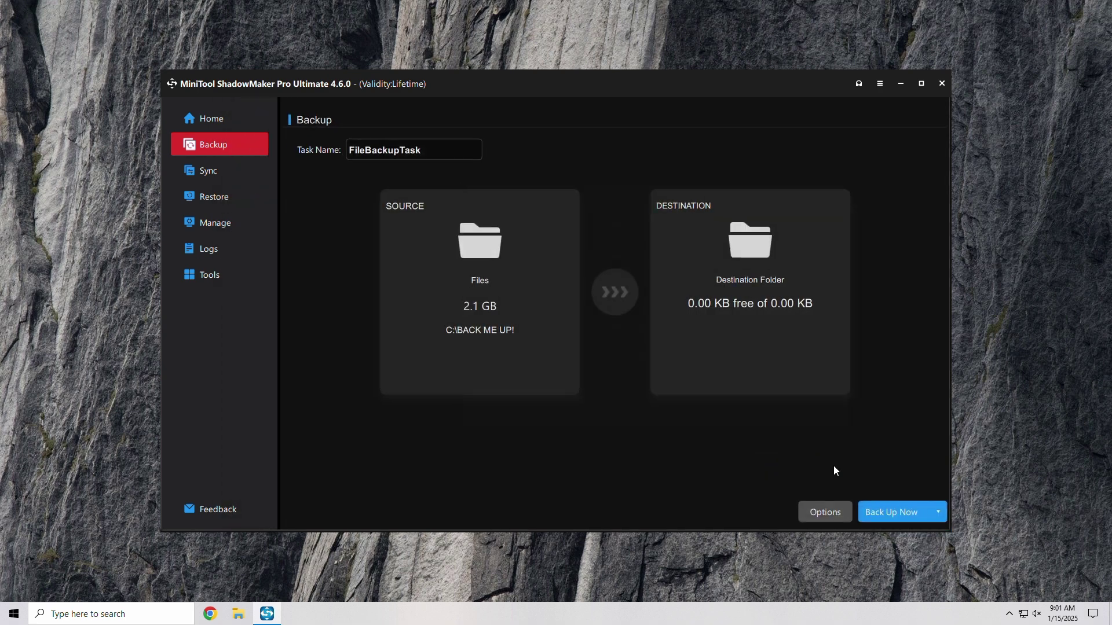
Set Backup USB (E:) as the backup destination.
left_click(794, 373)
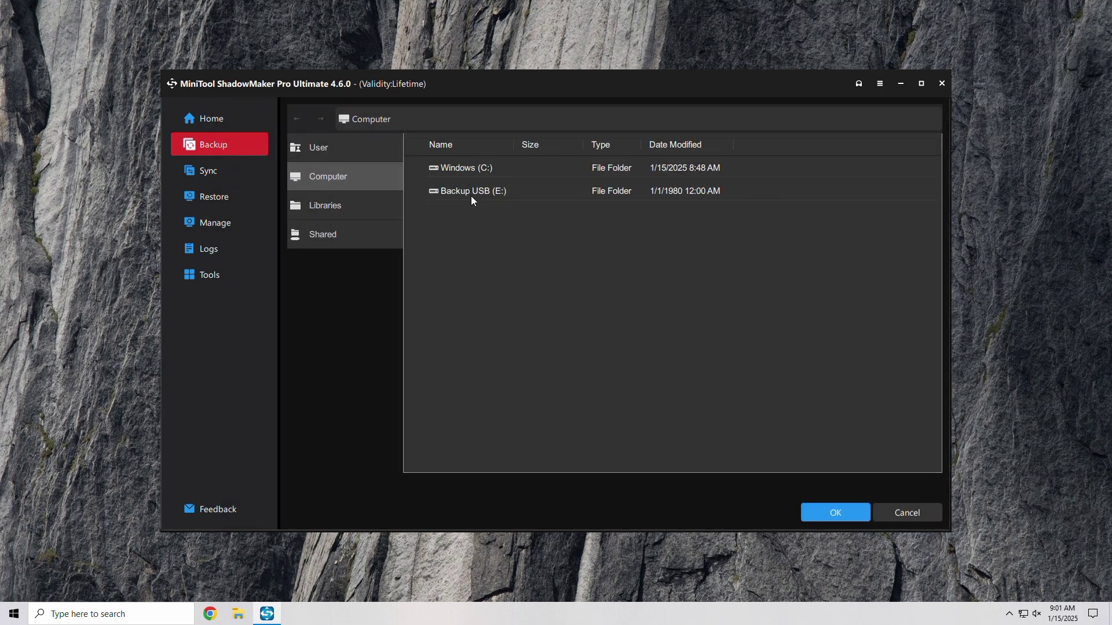
left_click(471, 195)
left_click(850, 513)
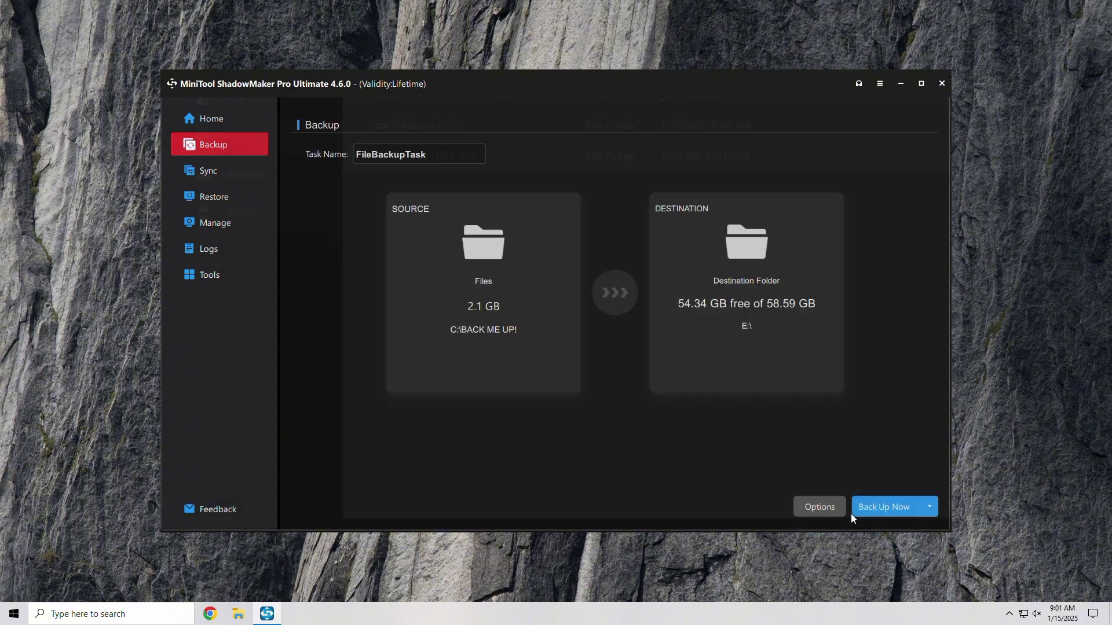
Run the FileBackupTask backup to E: now, then exit MiniTool ShadowMaker.
left_click(887, 508)
left_click(547, 341)
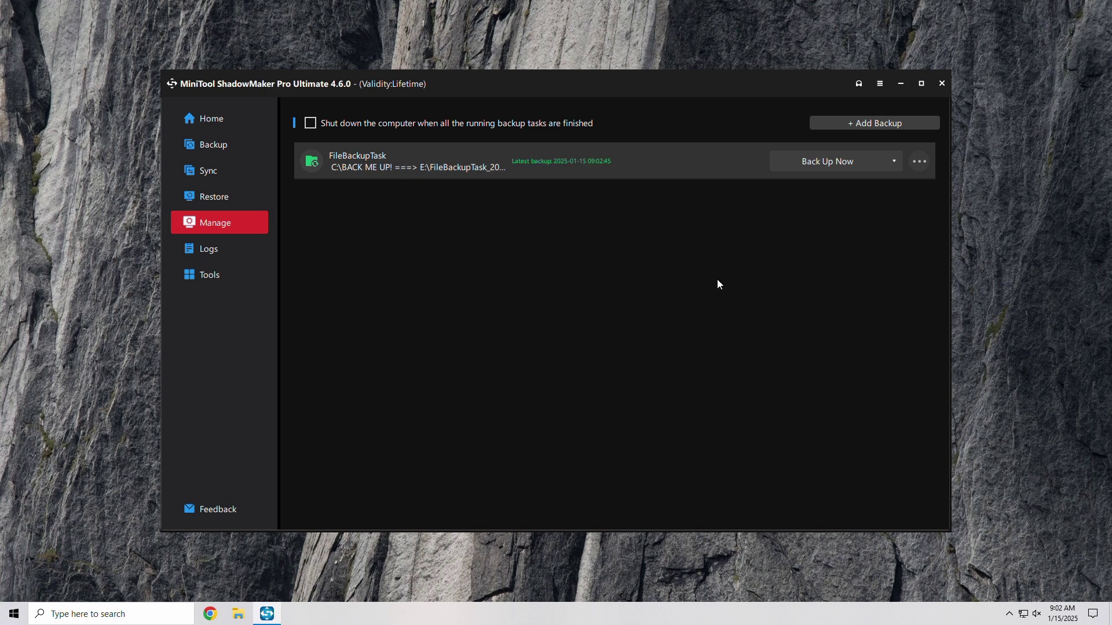
left_click(943, 87)
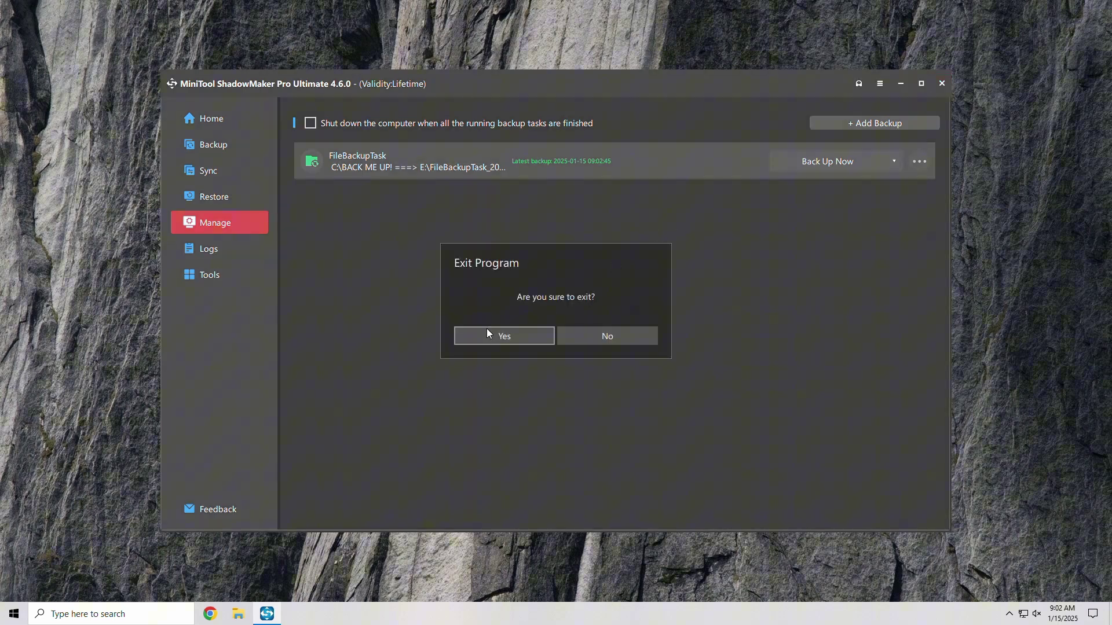